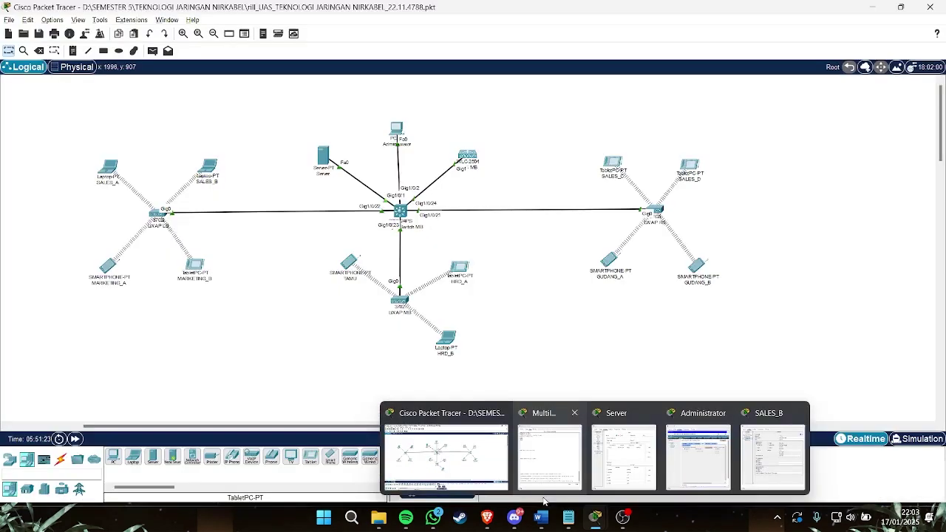
Step: Switch to the UAS TJN Word document and review the topology picture and task 1, on building and cabling the topology
left_click(540, 515)
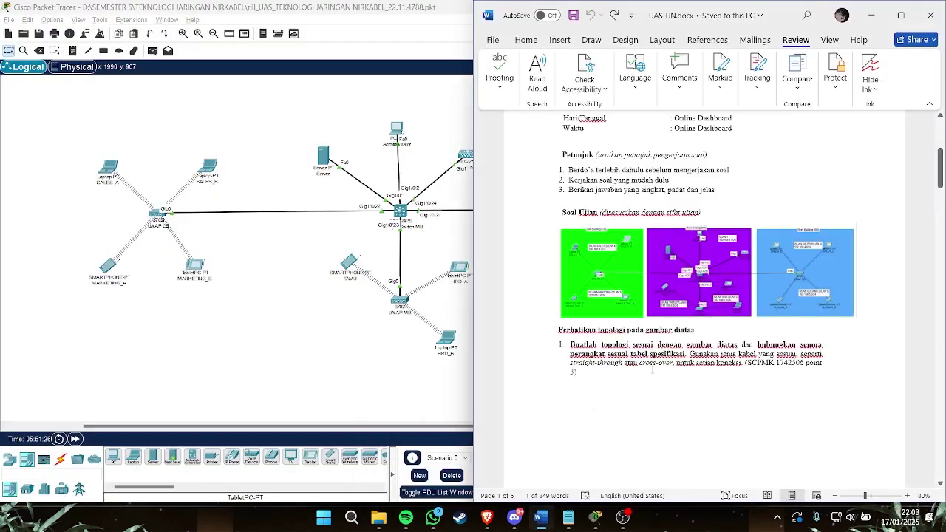
scroll(651, 371, "up", 3)
scroll(651, 371, "down", 3)
scroll(585, 197, "down", 1)
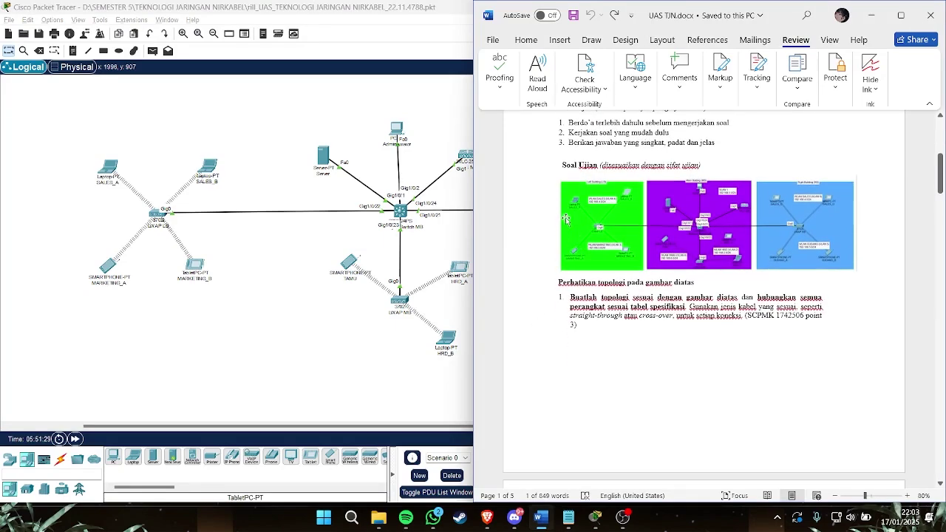
scroll(566, 219, "down", 2)
scroll(562, 207, "down", 15)
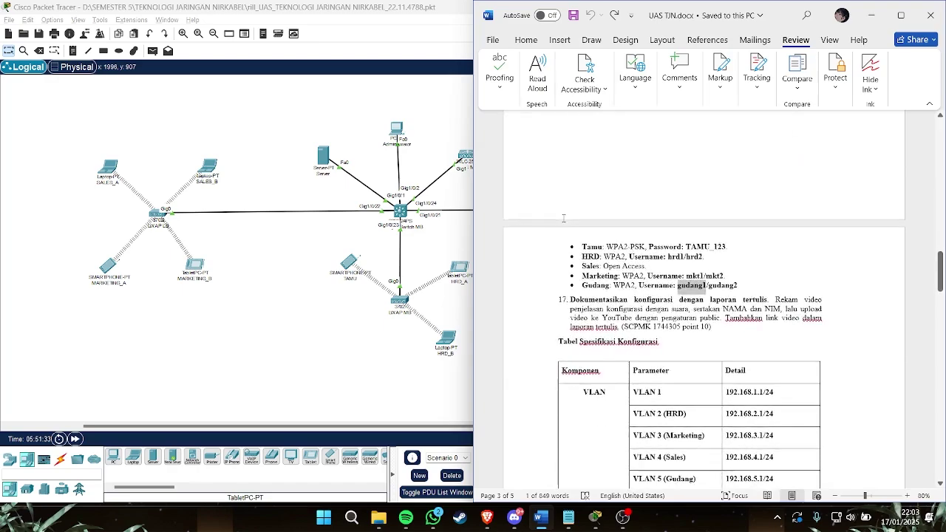
scroll(577, 274, "up", 4)
scroll(587, 318, "up", 12)
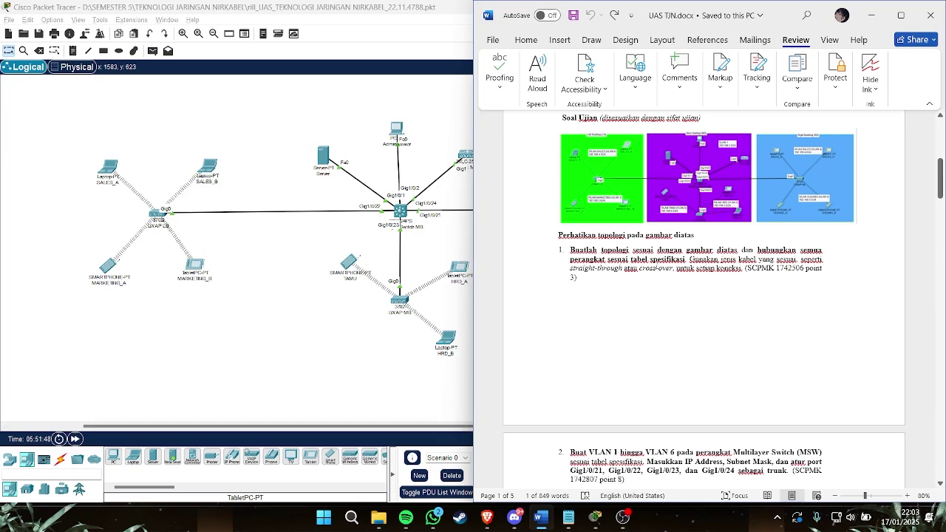
scroll(545, 286, "down", 5)
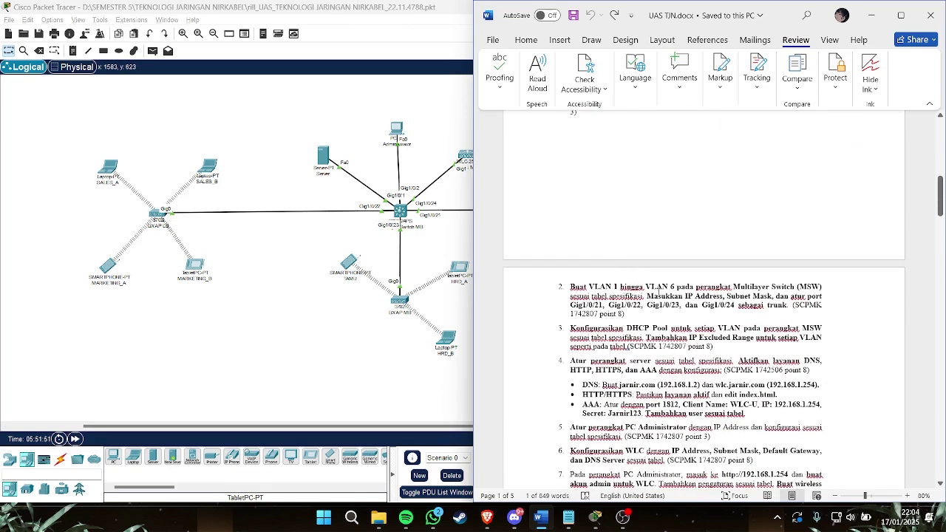
Step: Return to Packet Tracer and examine the VLAN interface configuration in the command line of Multilayer Switch MB
left_click(400, 310)
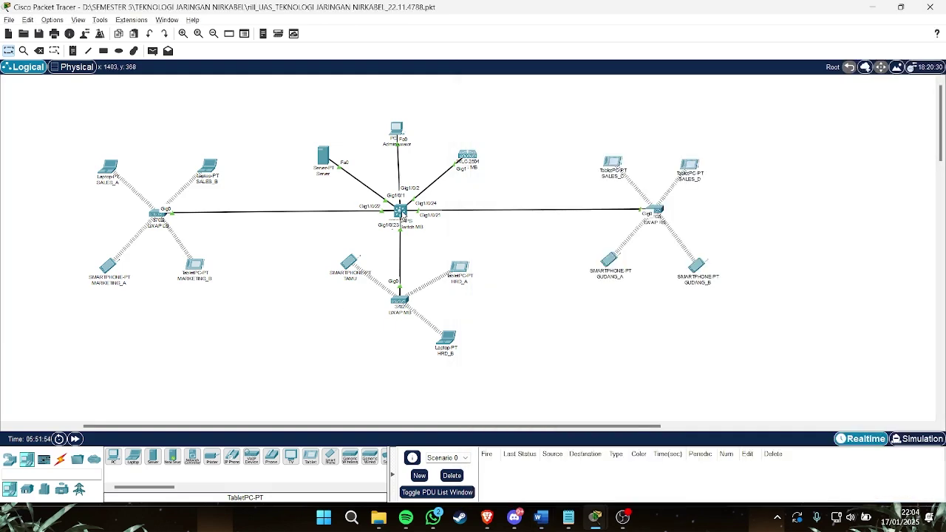
left_click(402, 212)
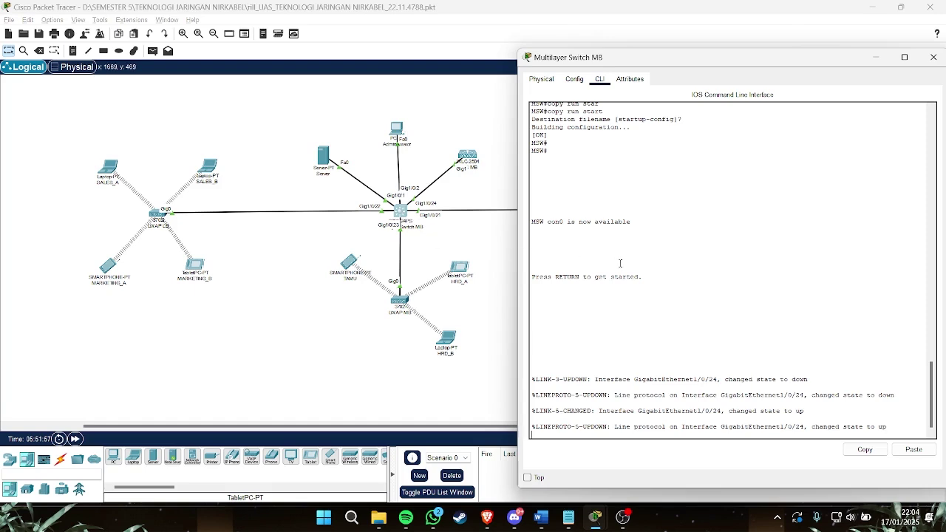
scroll(620, 263, "up", 10)
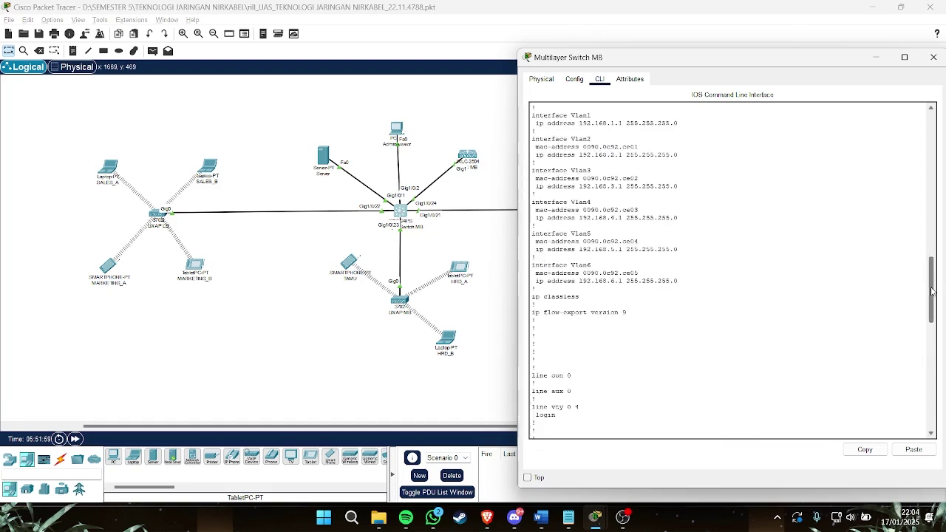
left_click_drag(931, 291, 724, 246)
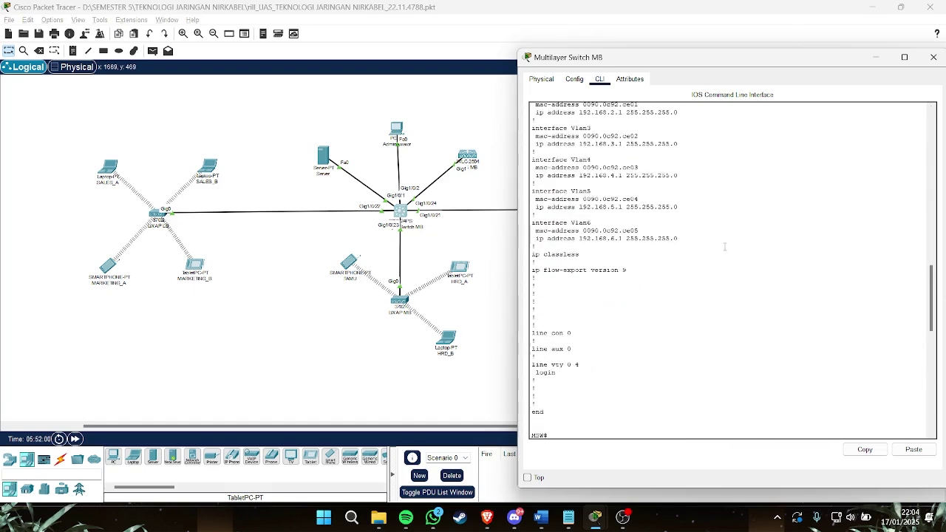
scroll(725, 246, "down", 7)
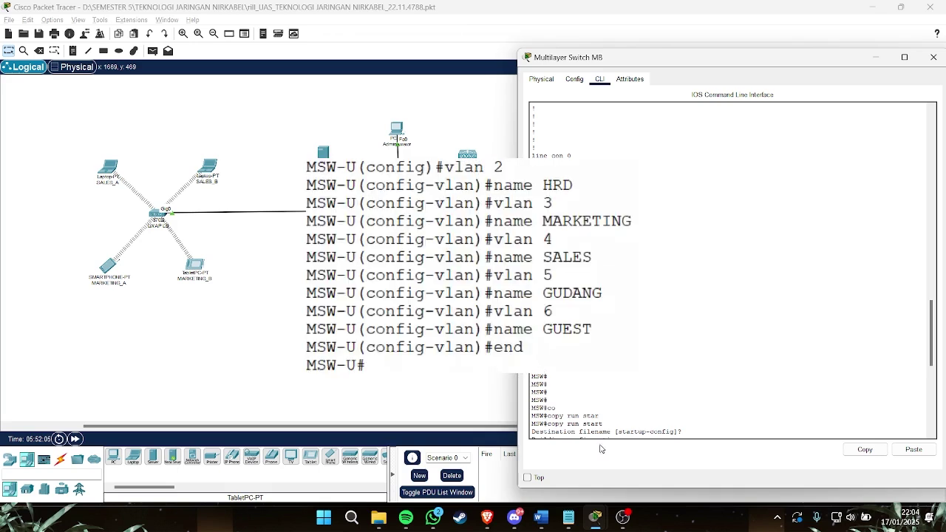
Step: Switch to the Word document and review the switch, DHCP and server tasks and the full configuration specification table
mouse_move(544, 521)
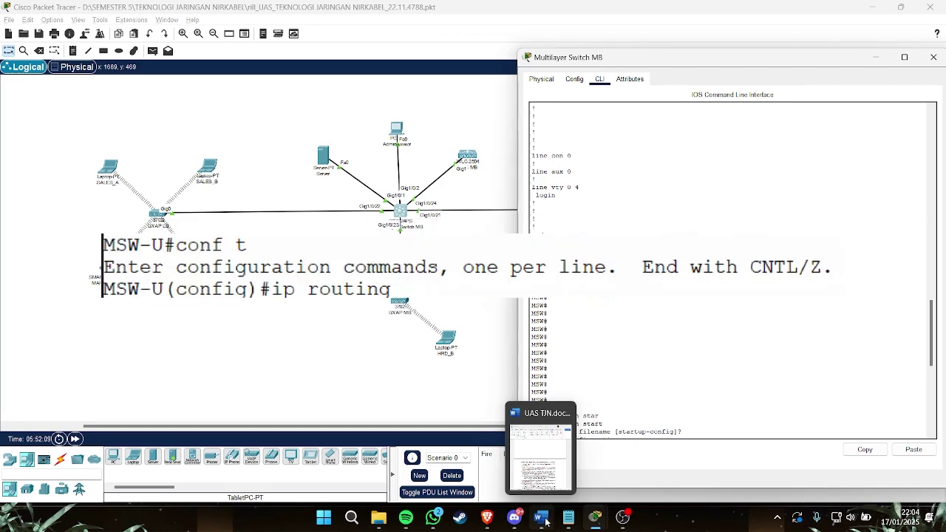
left_click(544, 519)
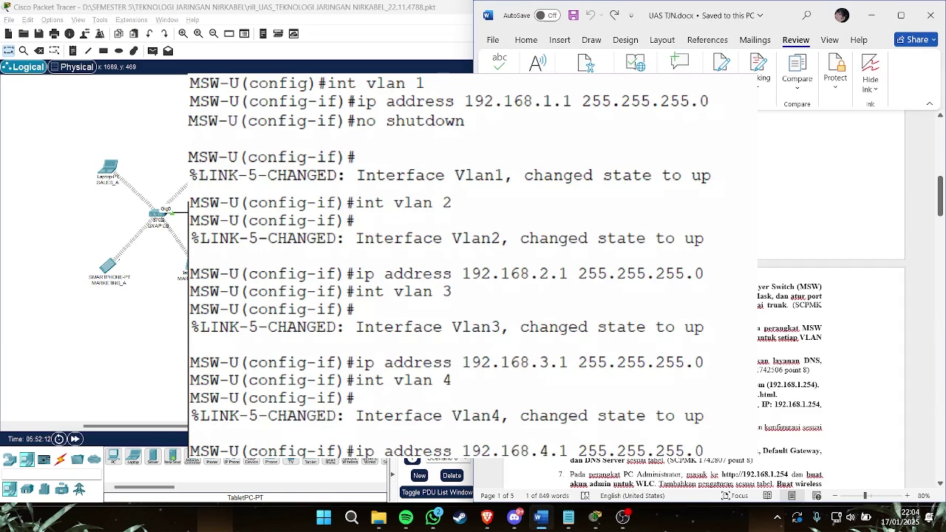
scroll(737, 366, "down", 1)
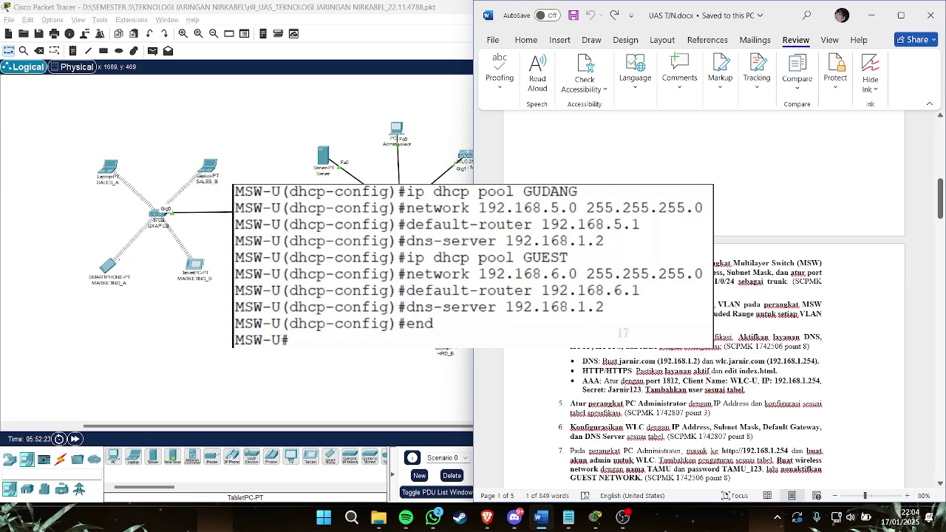
scroll(574, 273, "down", 2)
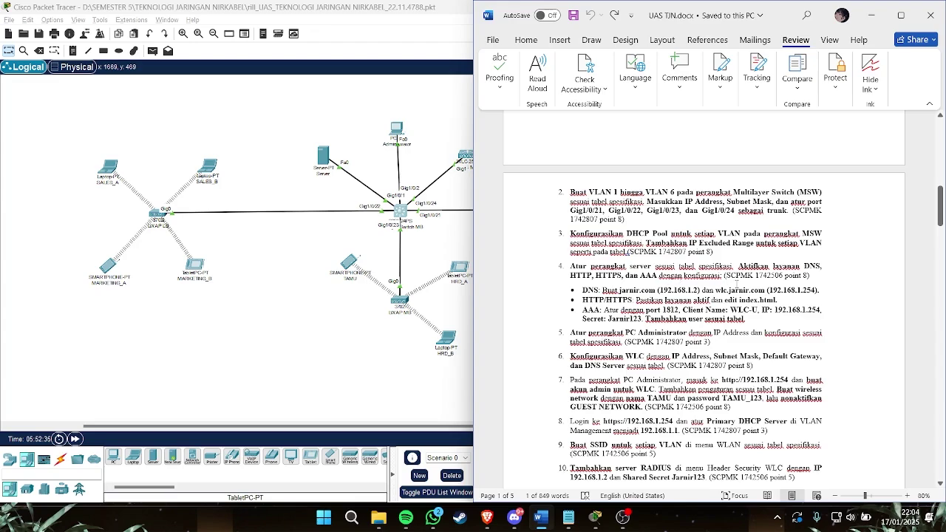
scroll(737, 283, "down", 15)
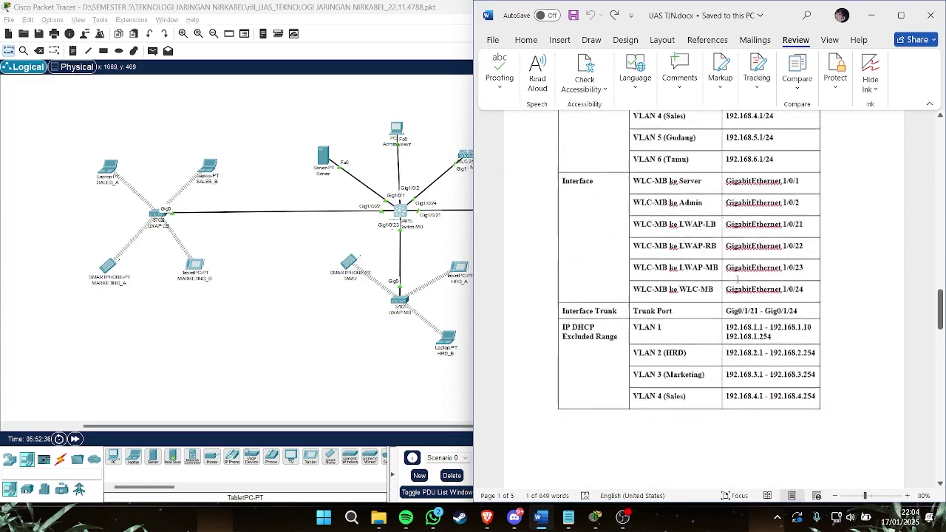
scroll(737, 280, "up", 5)
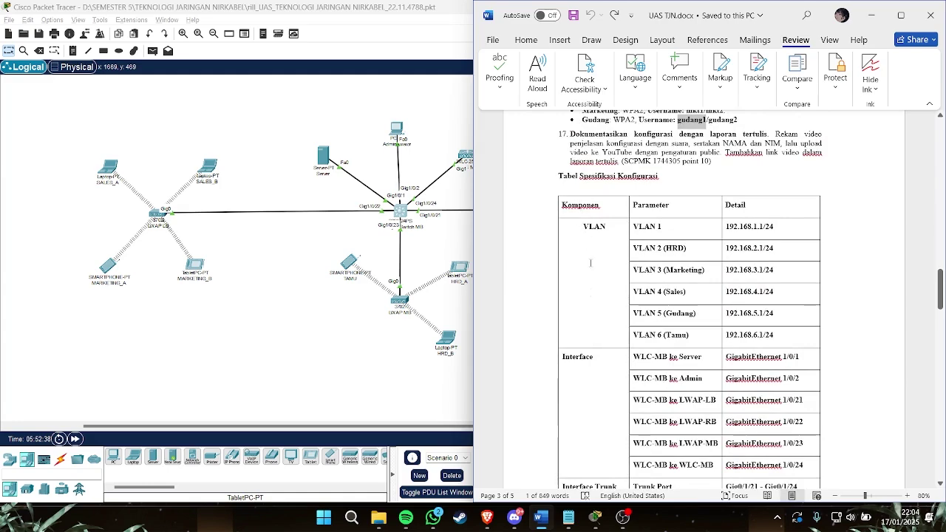
scroll(590, 263, "down", 5)
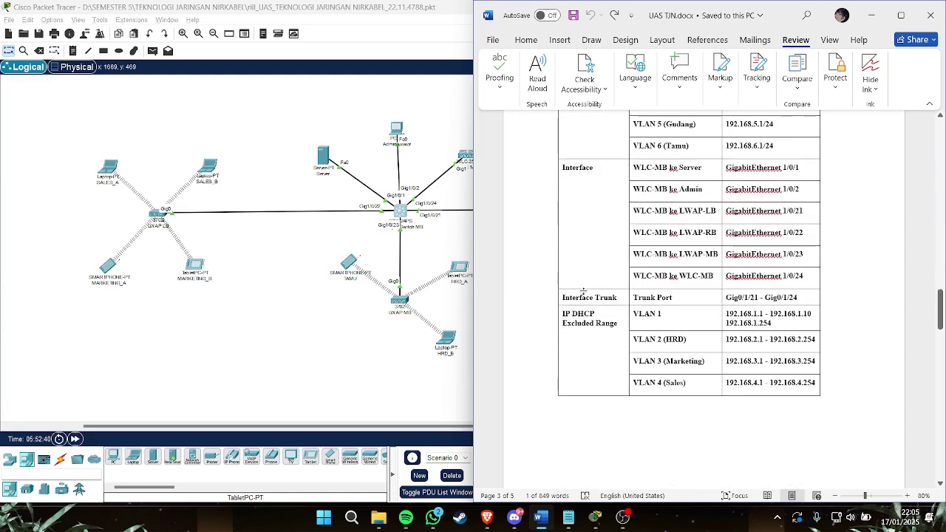
scroll(584, 292, "down", 15)
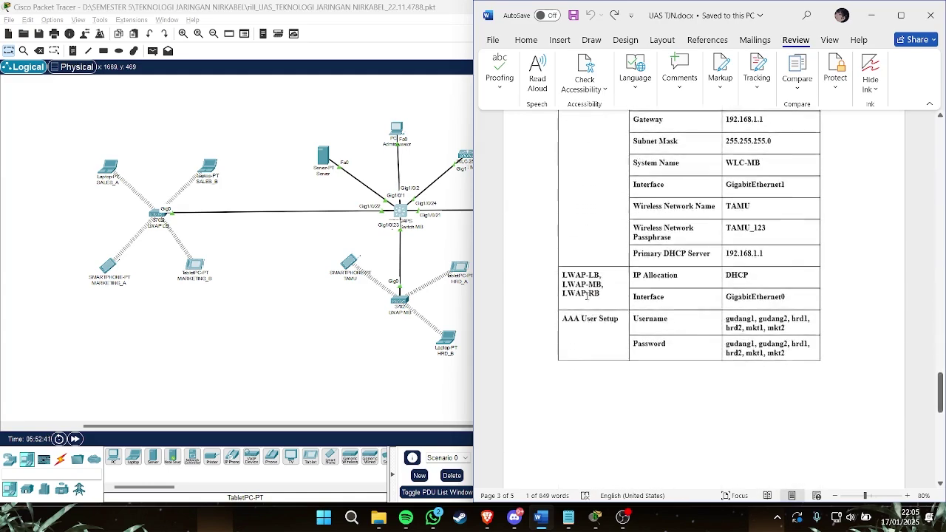
scroll(588, 294, "up", 4)
scroll(613, 318, "down", 10)
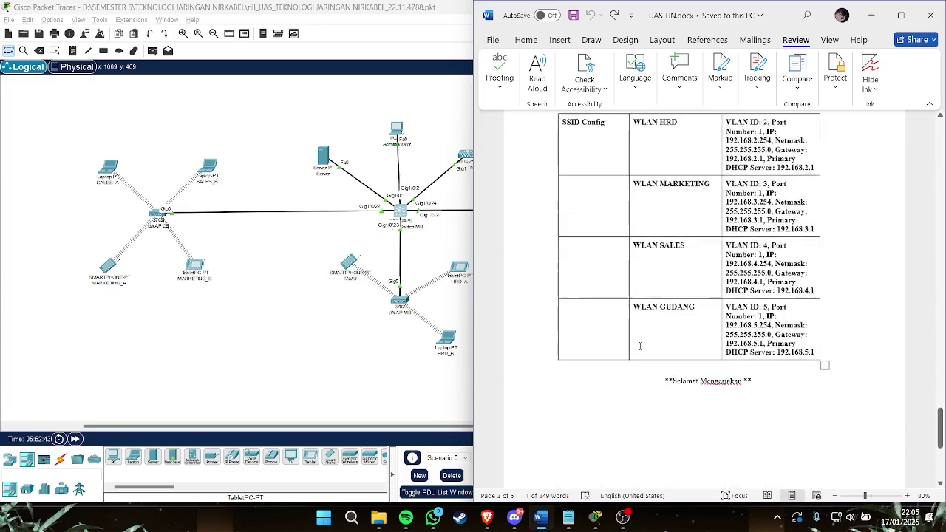
left_click_drag(941, 425, 923, 213)
Step: In Packet Tracer, open the Server and examine its DHCP, HTTP, DNS and AAA service settings
left_click(321, 158)
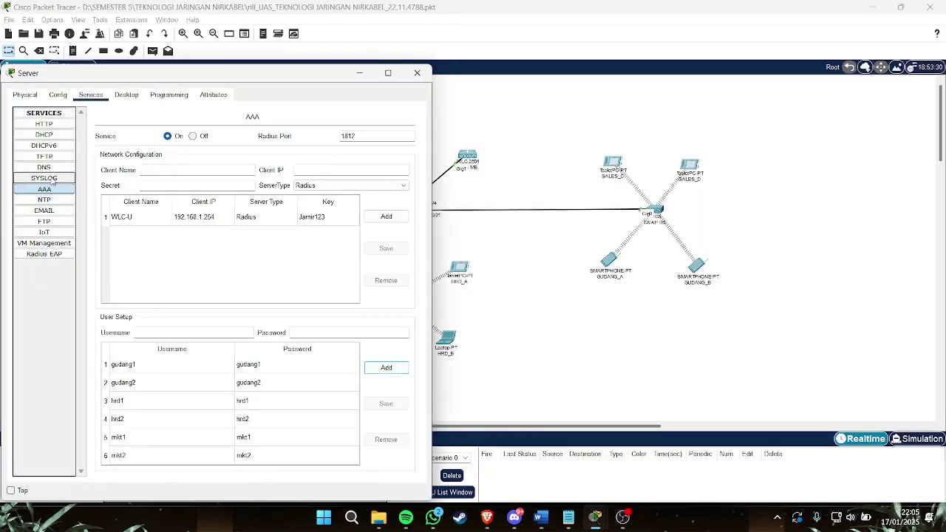
left_click(44, 140)
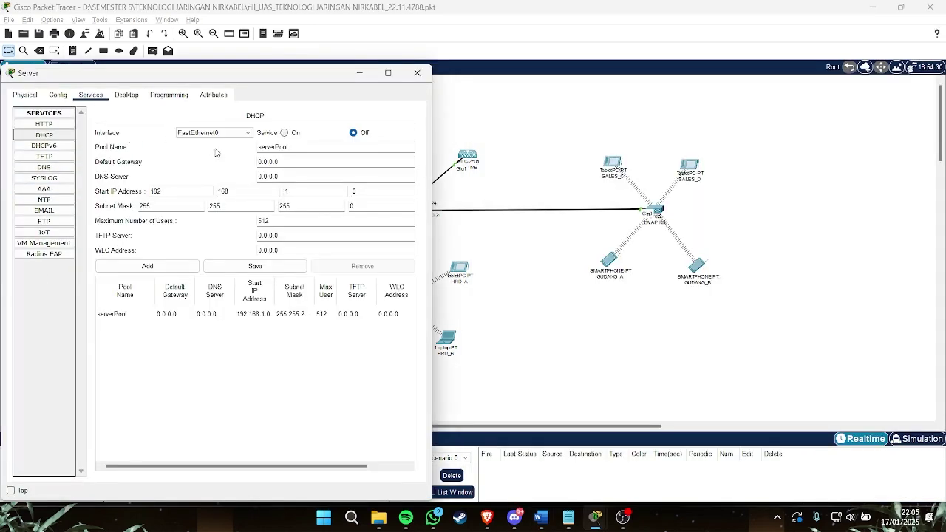
left_click(44, 124)
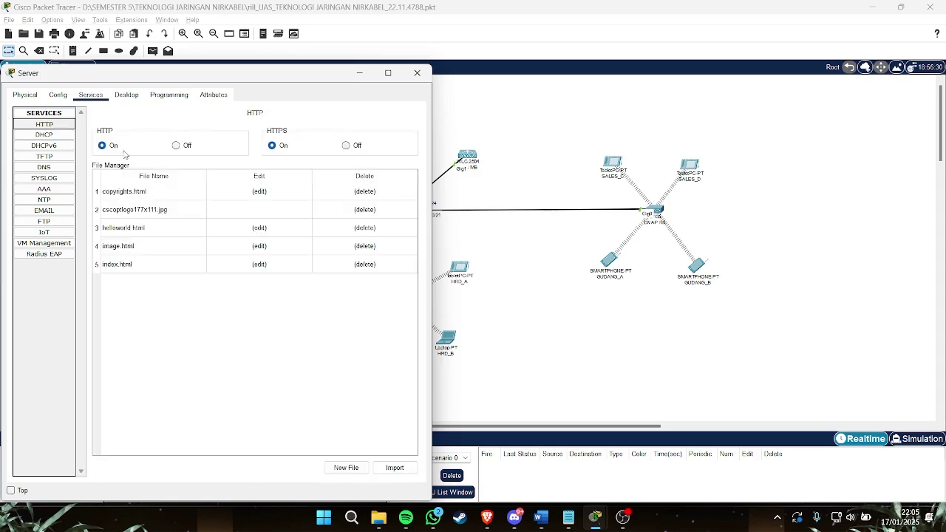
left_click(44, 167)
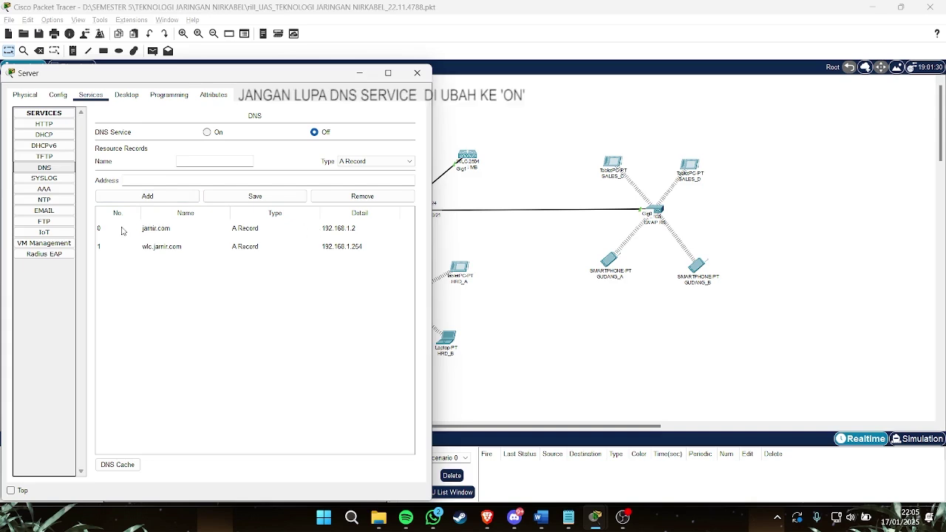
left_click(46, 189)
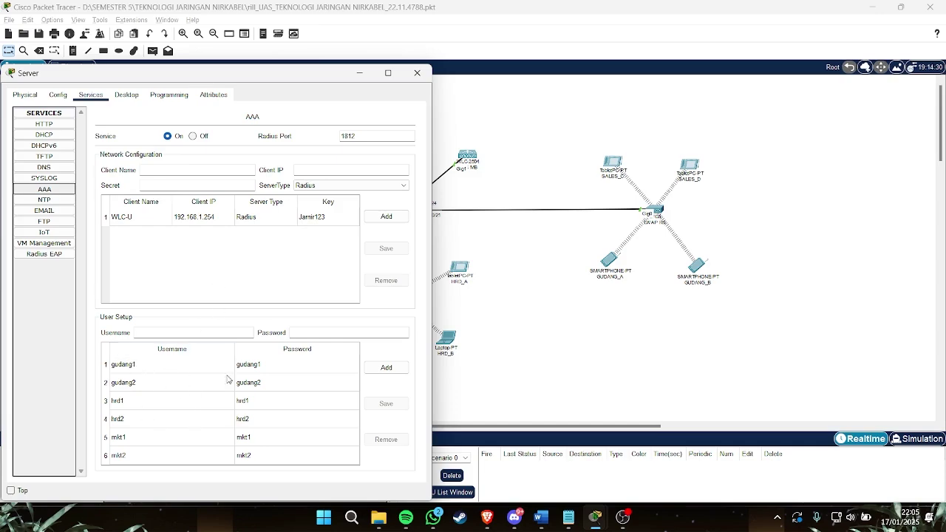
Step: Switch to the Word document and compare the Server's AAA setup with the AAA user and server specifications
left_click(546, 526)
scroll(944, 289, "down", 15)
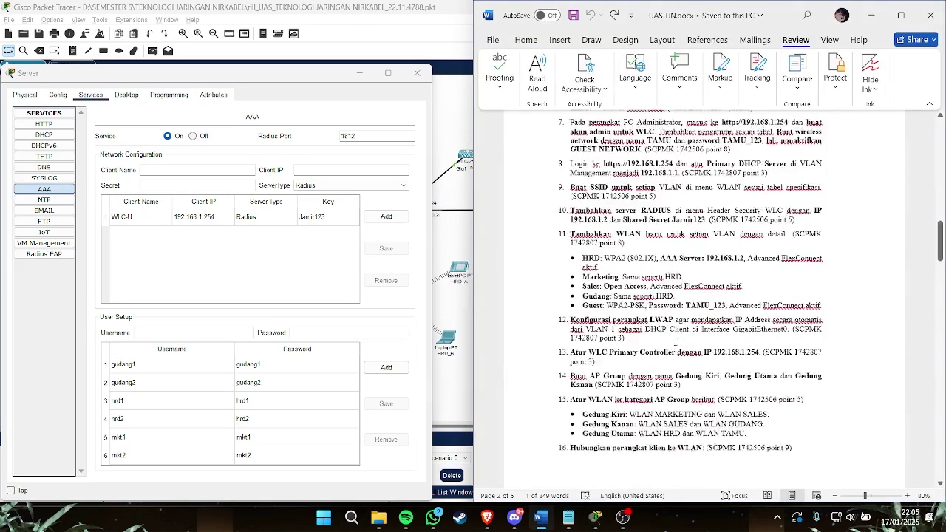
left_click_drag(944, 289, 943, 410)
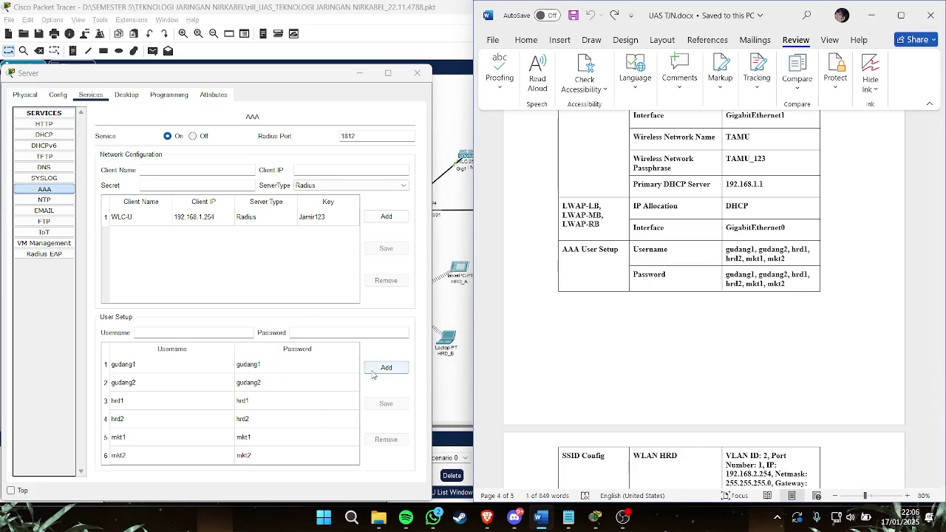
scroll(625, 340, "up", 1)
scroll(626, 340, "up", 6)
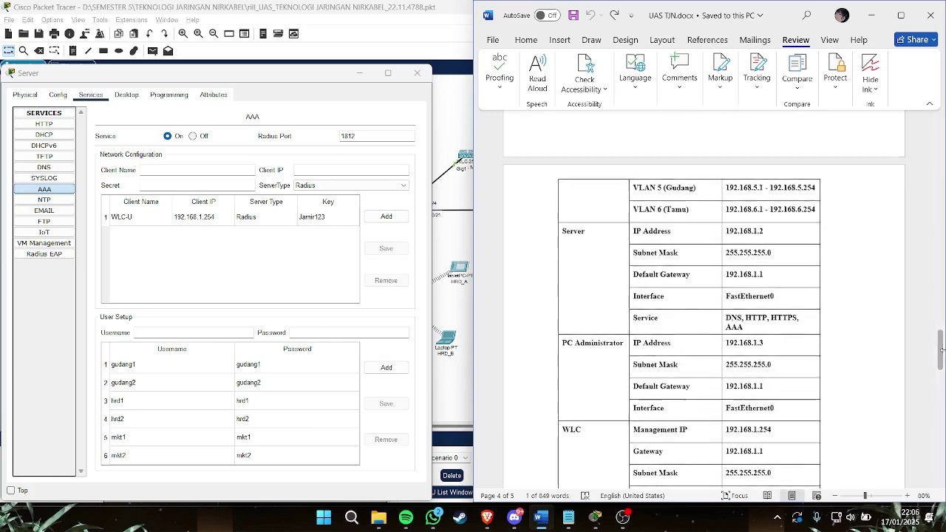
left_click_drag(941, 355, 941, 221)
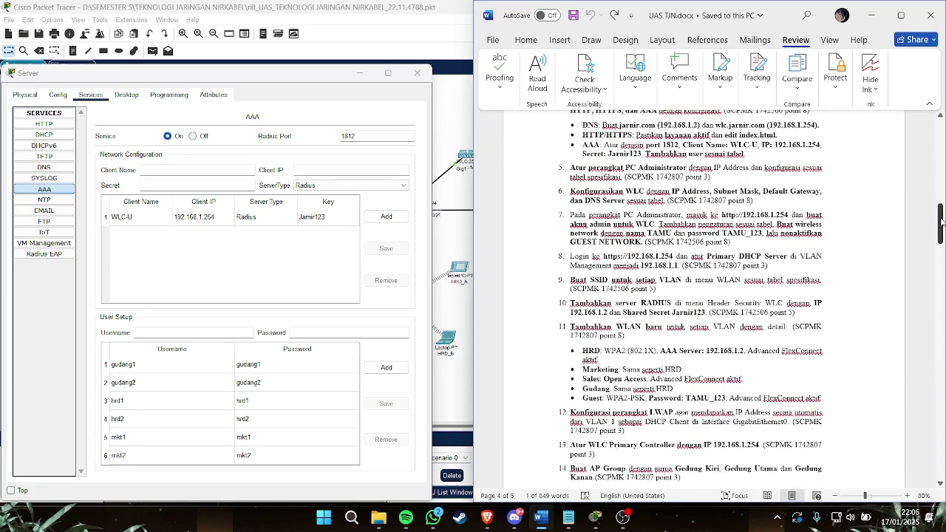
scroll(604, 258, "up", 3)
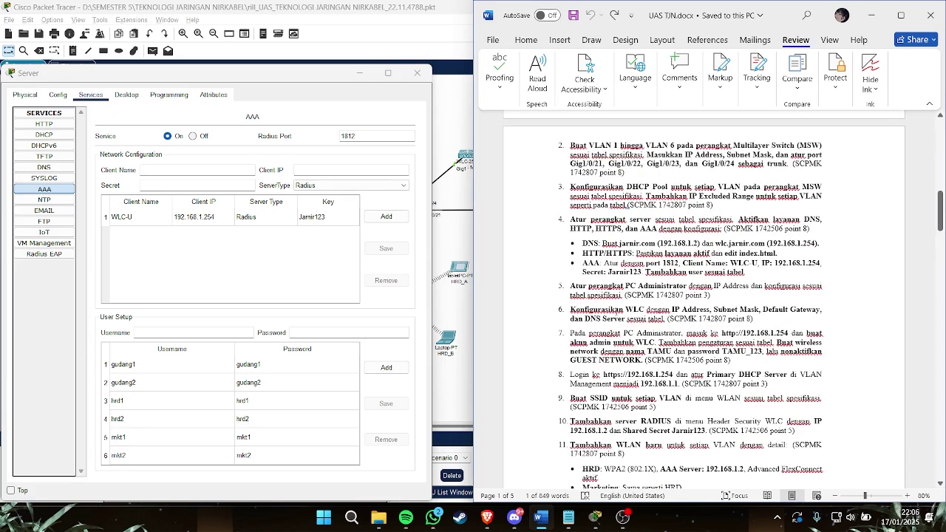
Step: In Packet Tracer, minimize the Server window and examine the IP configuration of the PC Administrator
left_click(355, 73)
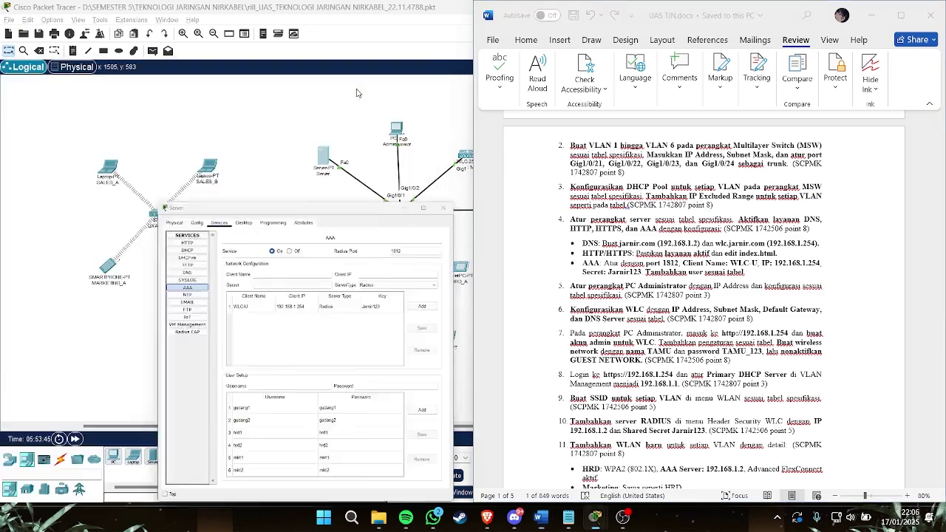
left_click(398, 131)
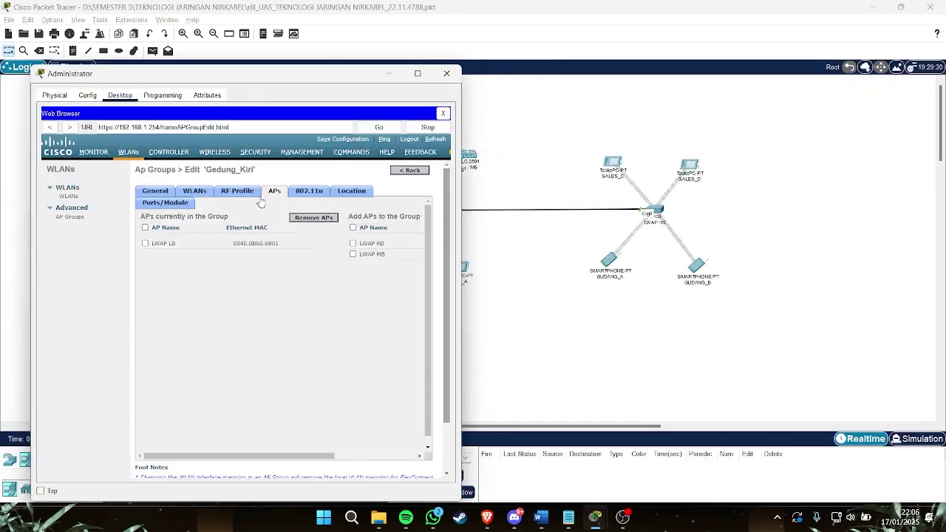
left_click(389, 73)
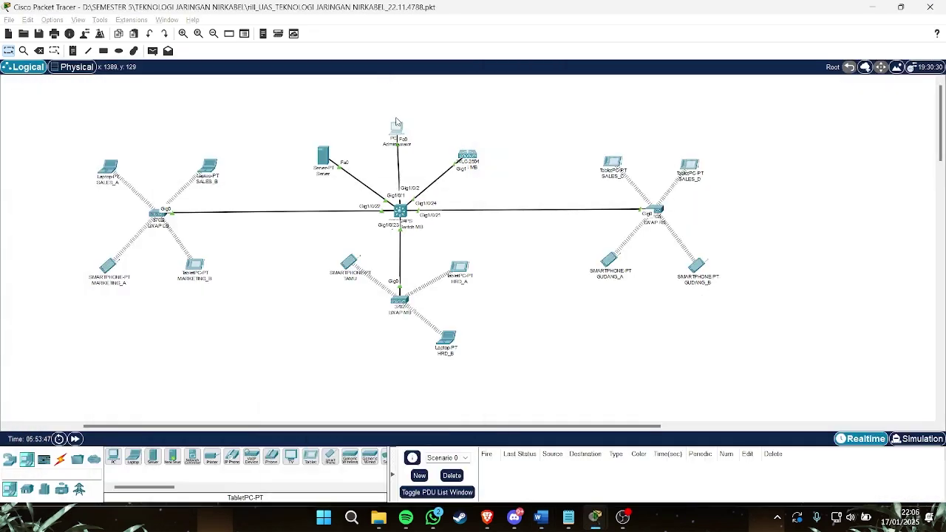
left_click(398, 124)
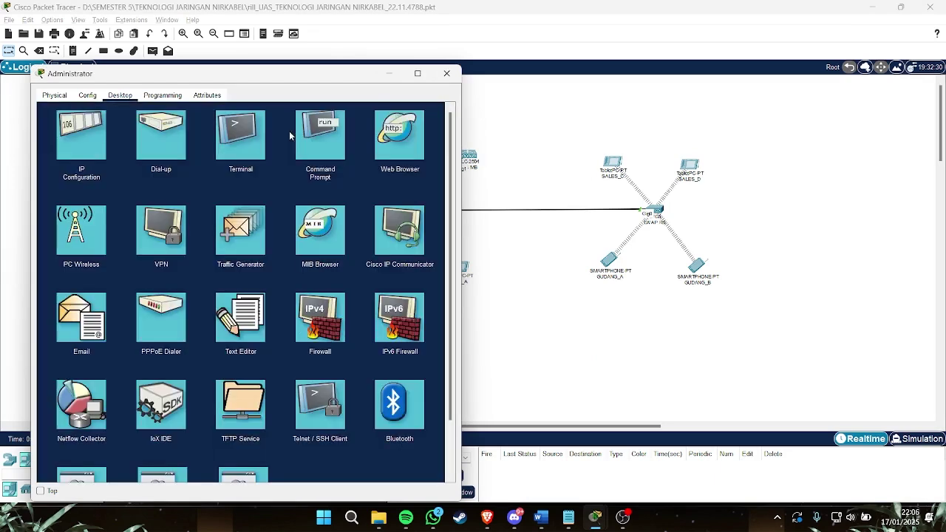
left_click(80, 140)
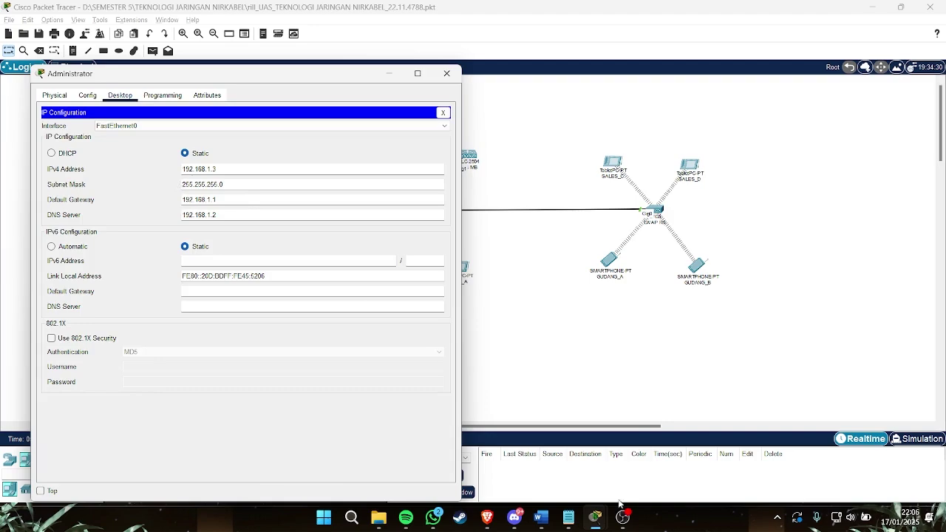
Step: Switch to the Word document and compare the PC Administrator's IP settings with the specification table, then return to the task list
left_click(541, 517)
scroll(719, 340, "down", 6)
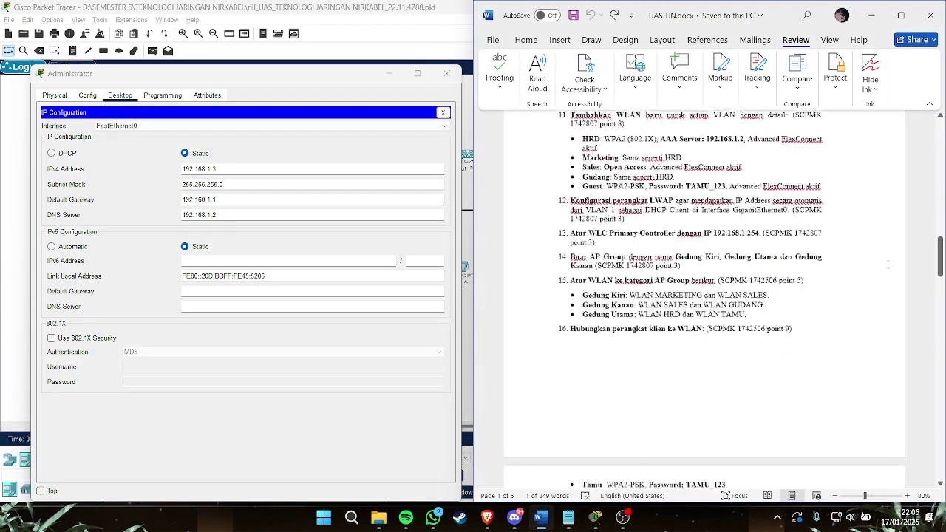
left_click_drag(940, 255, 932, 319)
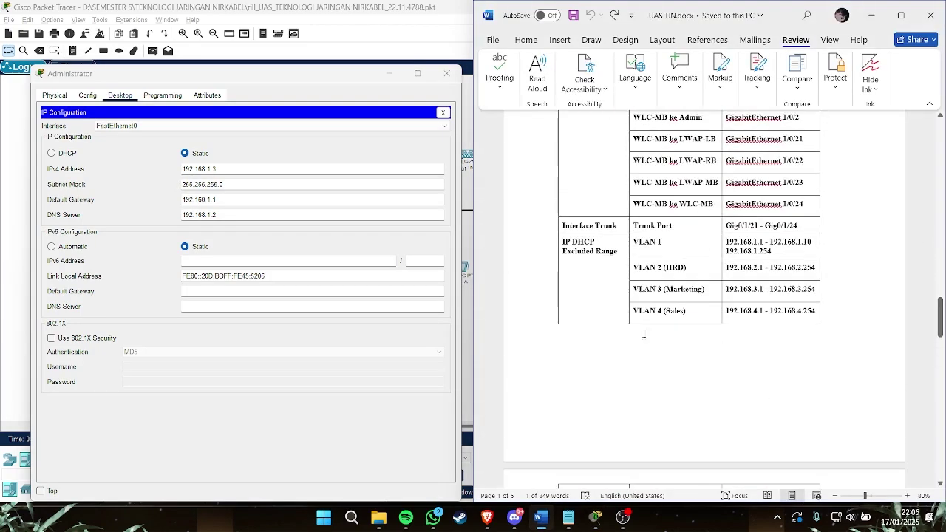
scroll(635, 332, "down", 10)
scroll(629, 332, "down", 8)
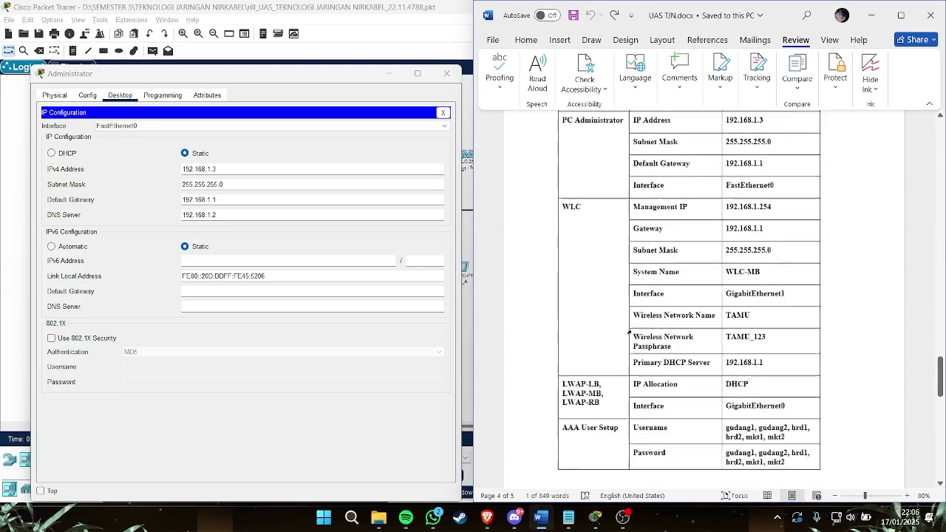
scroll(629, 331, "up", 1)
scroll(629, 332, "down", 9)
scroll(629, 332, "down", 5)
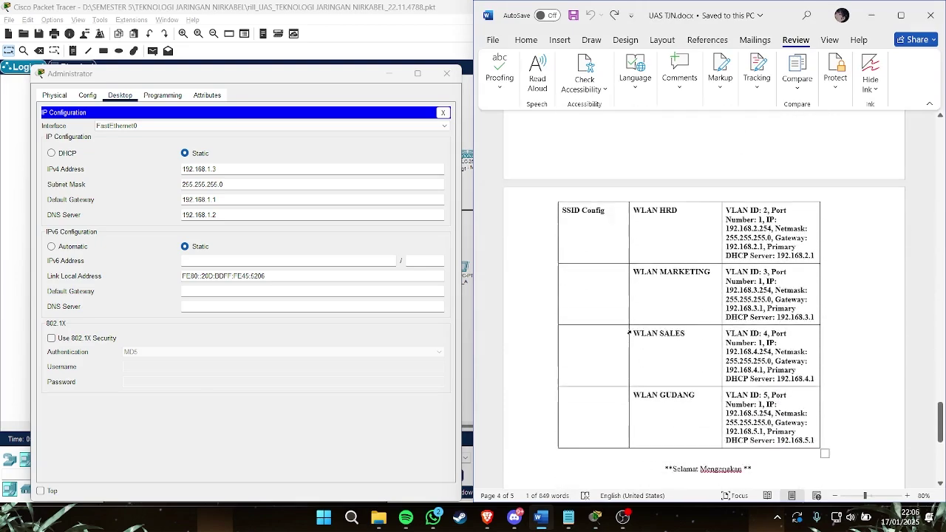
left_click_drag(940, 427, 940, 361)
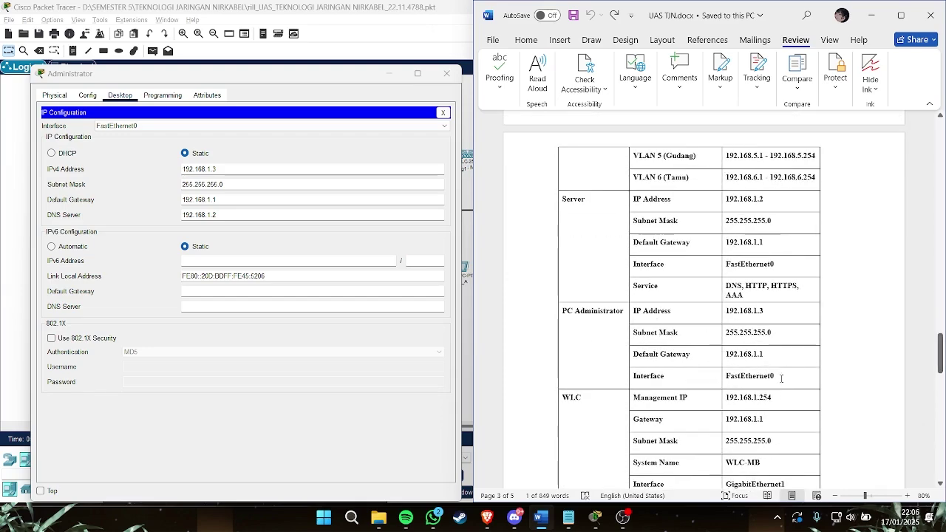
left_click_drag(940, 349, 906, 203)
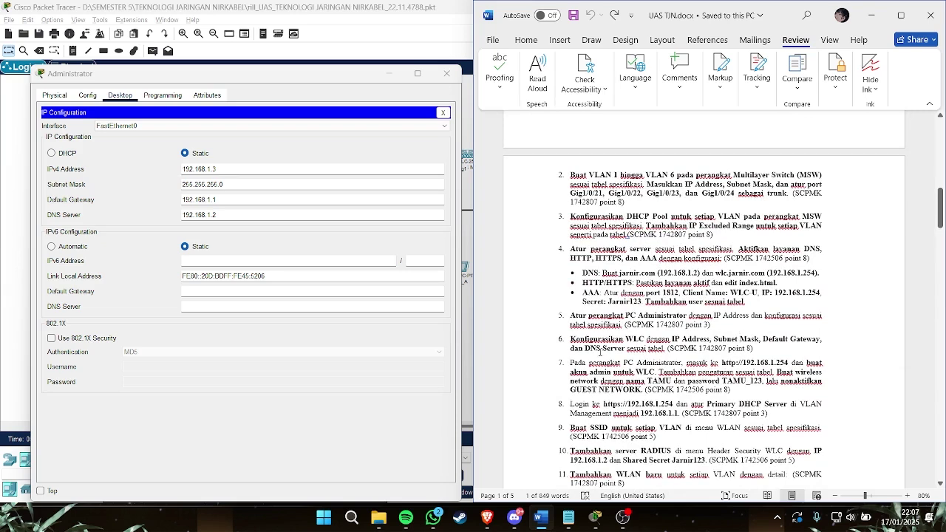
Step: In Packet Tracer, put away the Administrator window and examine the management IP configuration of WLC MB
left_click(389, 73)
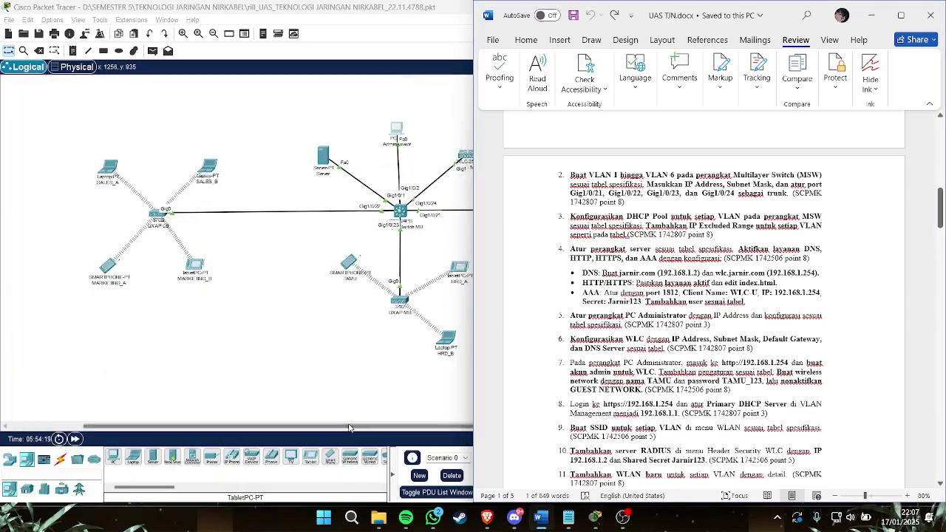
key("super+Up")
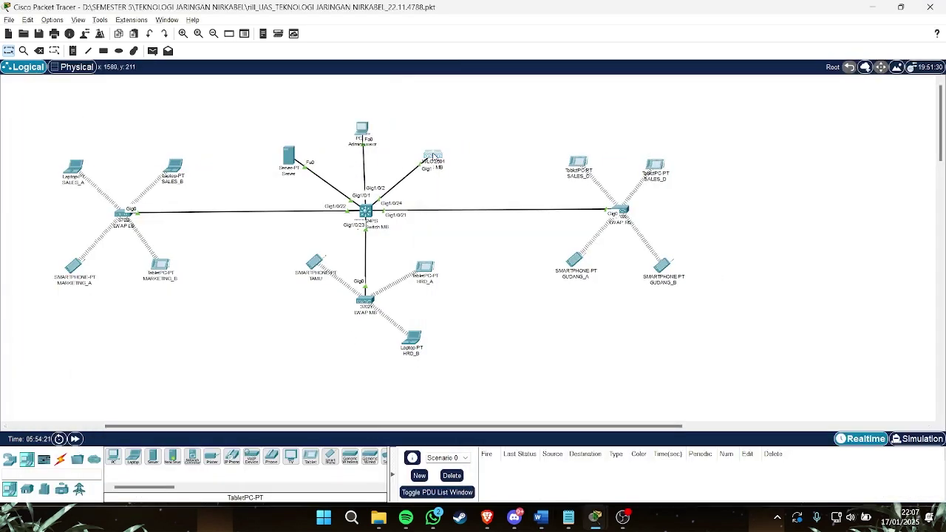
left_click(434, 154)
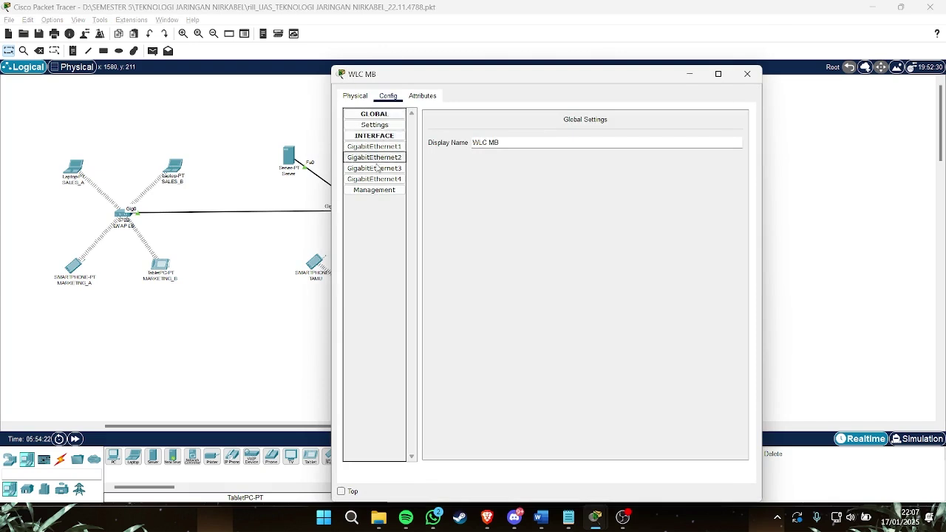
left_click(374, 191)
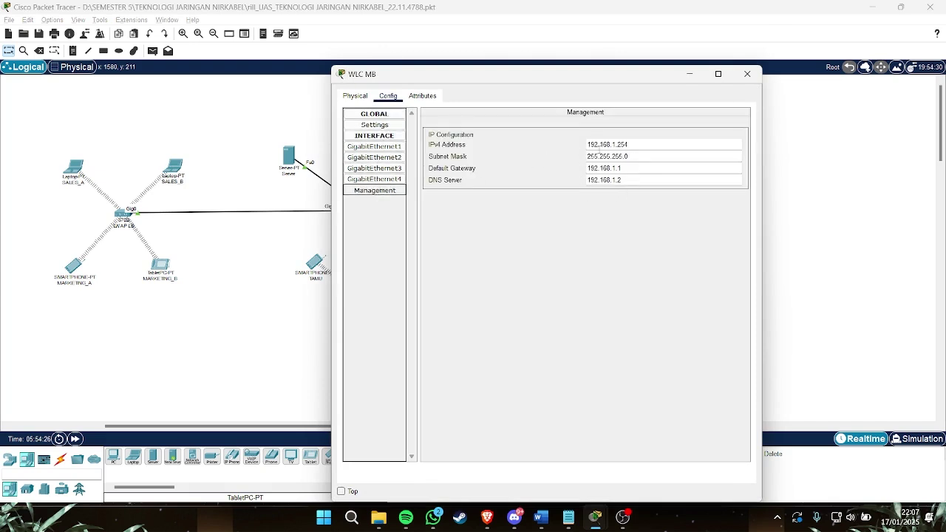
left_click(688, 74)
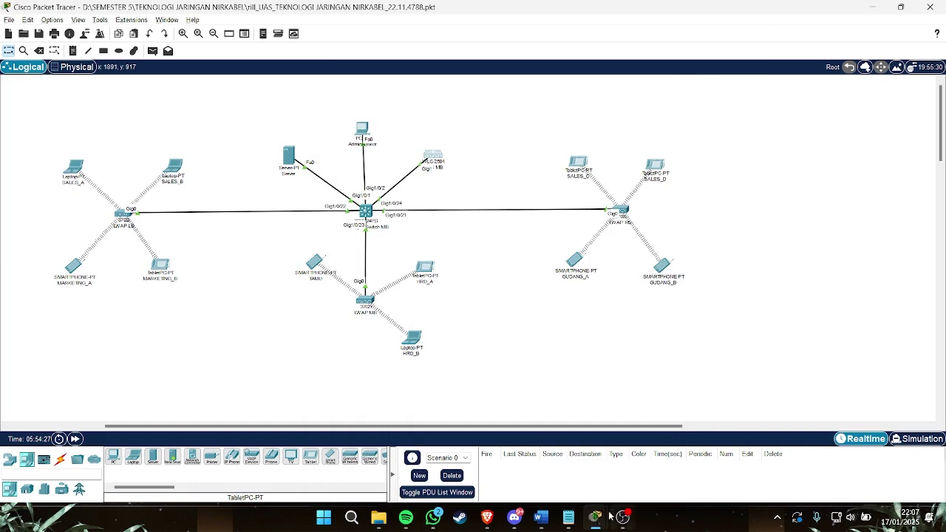
left_click(541, 516)
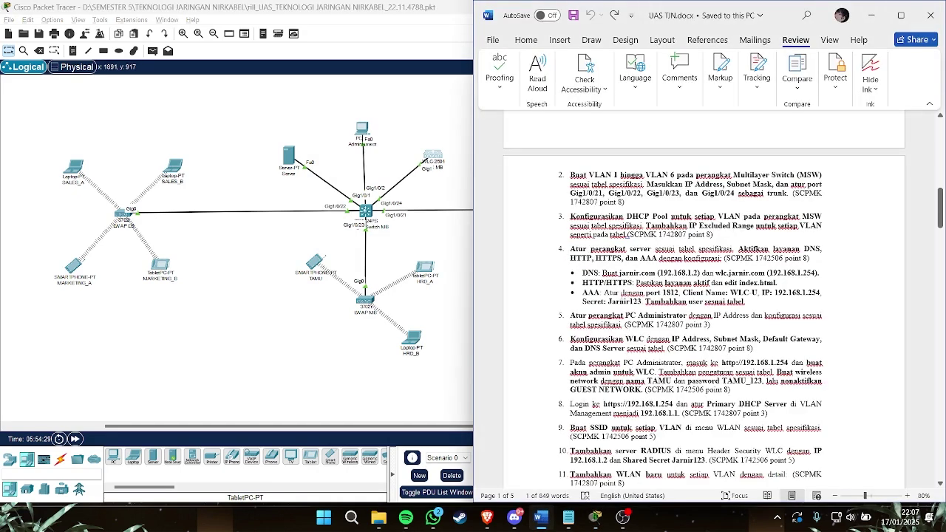
scroll(703, 303, "down", 2)
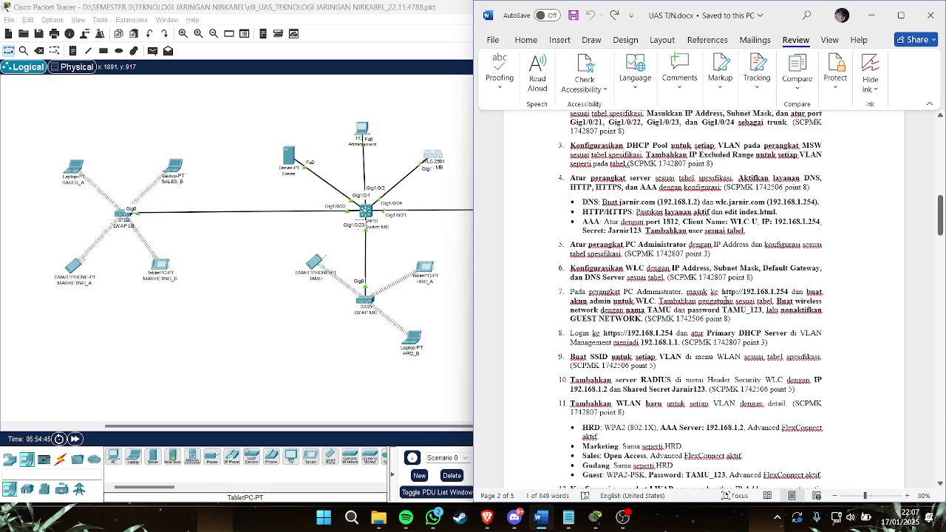
key("alt+Tab")
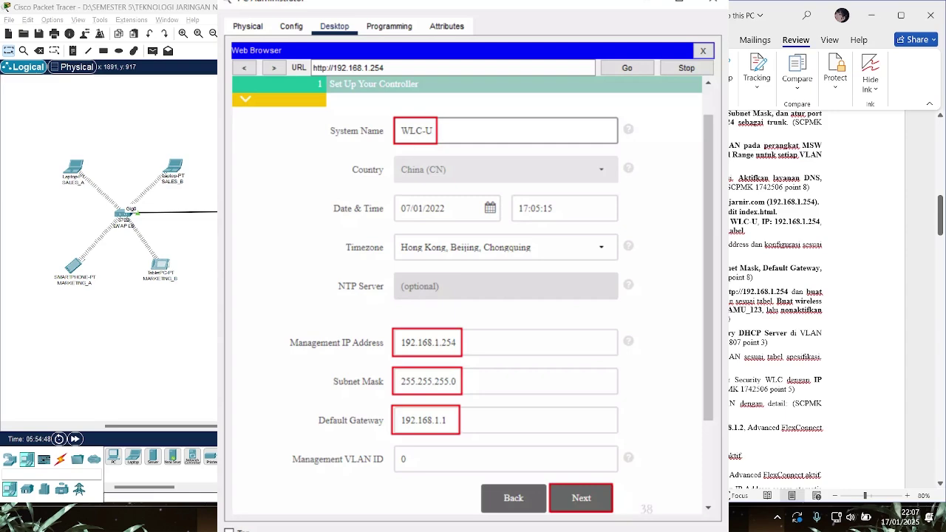
scroll(820, 295, "down", 3)
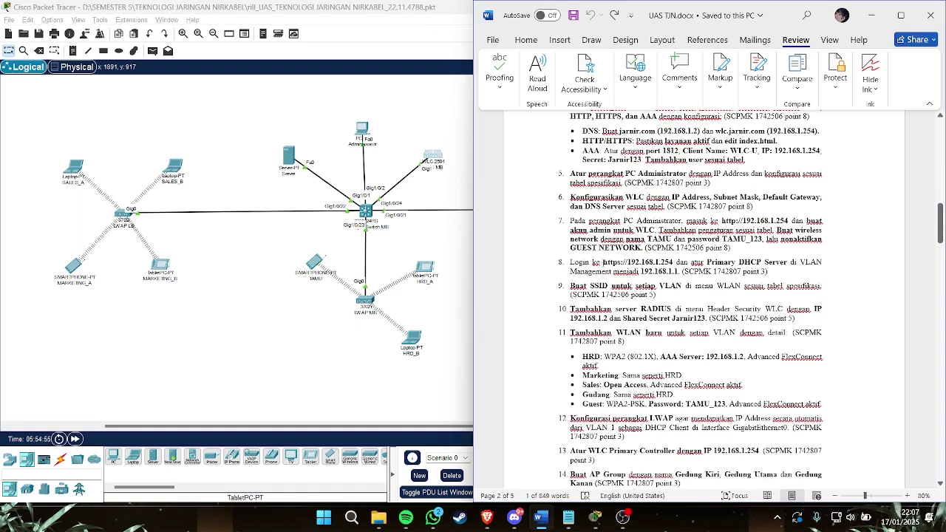
left_click_drag(604, 263, 677, 263)
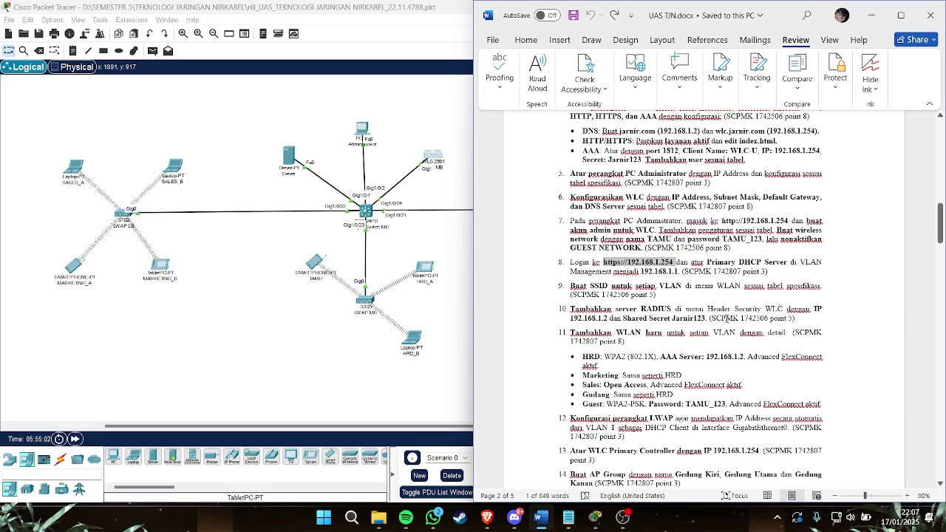
left_click(362, 133)
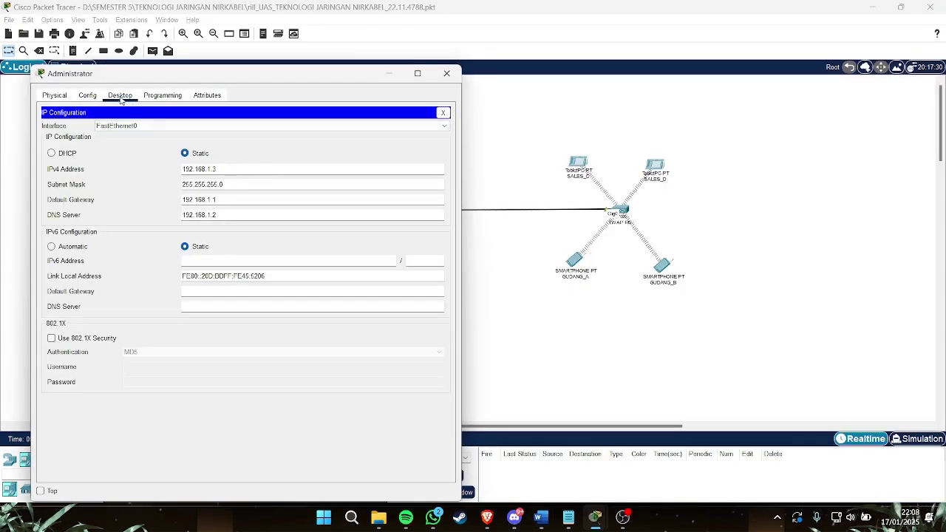
left_click(120, 97)
left_click(444, 113)
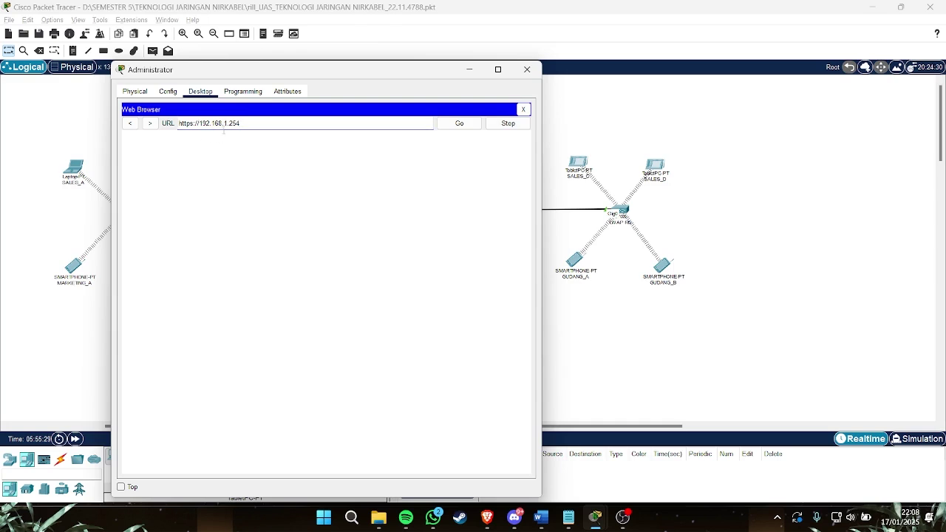
left_click(235, 127)
left_click(446, 126)
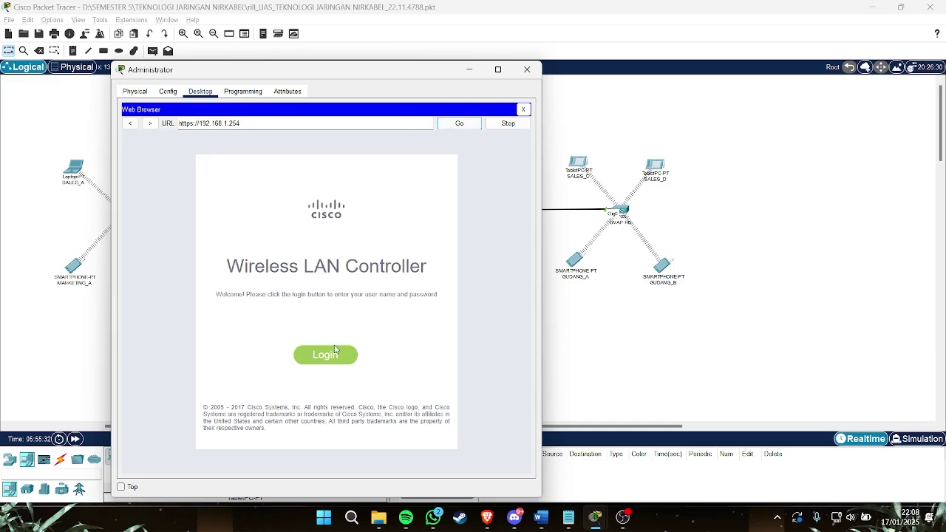
left_click(329, 353)
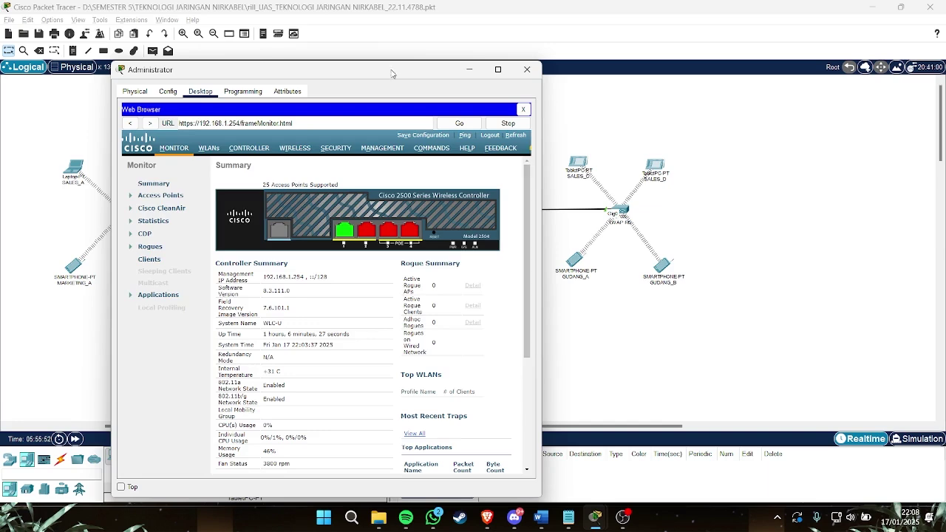
Step: Check task 8 in the Word document and examine the management interface's address and Primary DHCP Server settings on the wireless controller
left_click(541, 517)
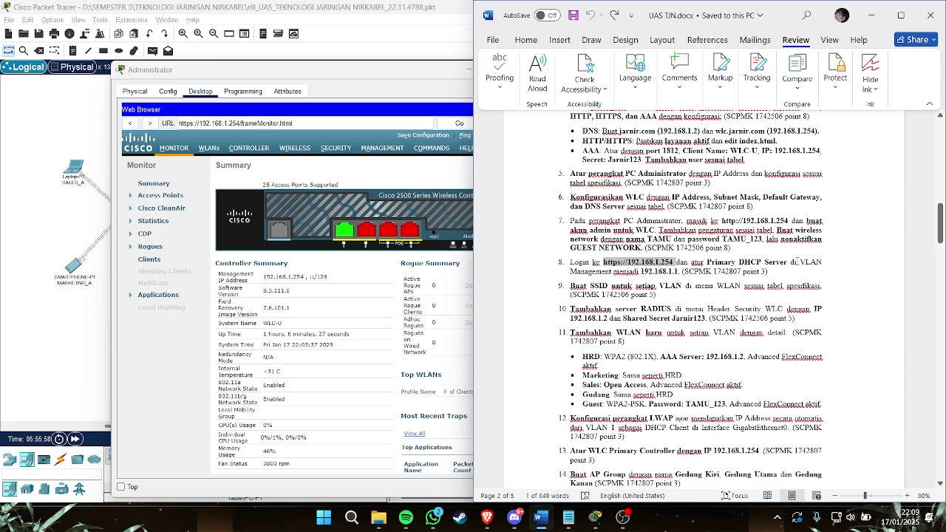
left_click(248, 152)
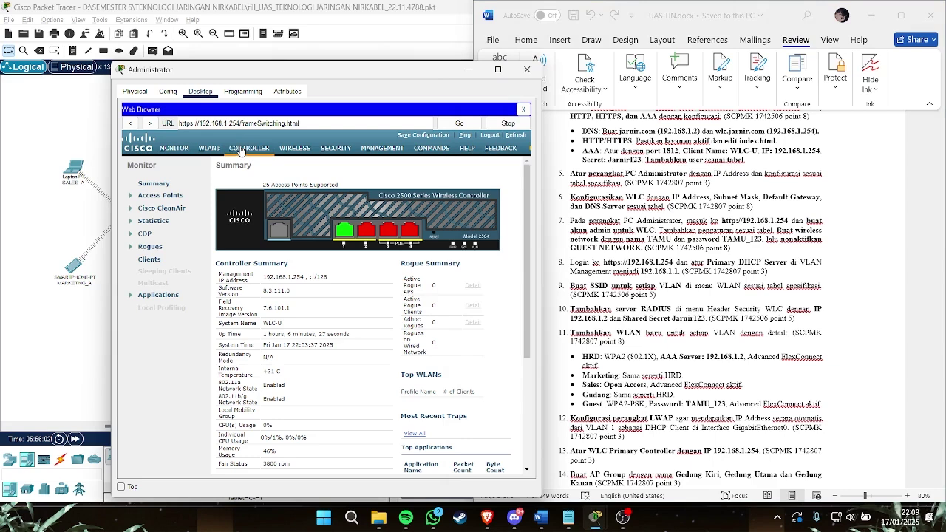
left_click(152, 209)
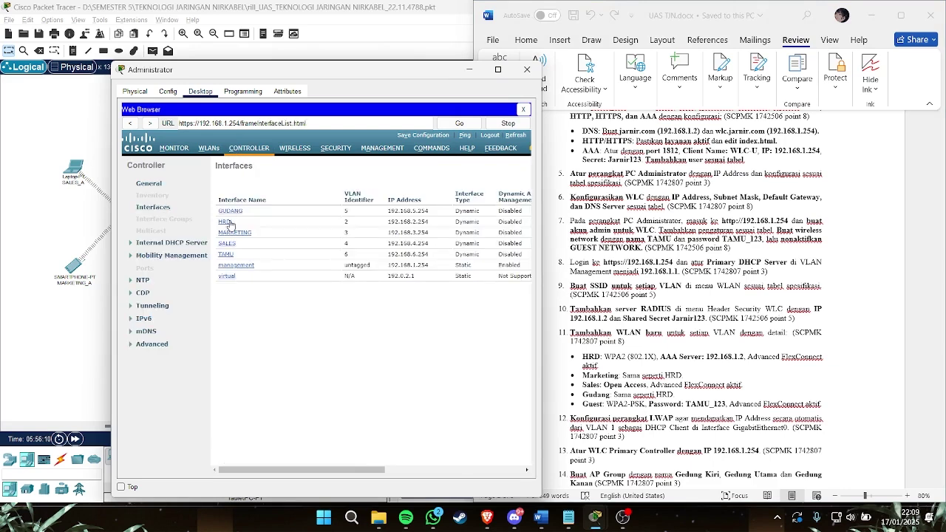
left_click(230, 266)
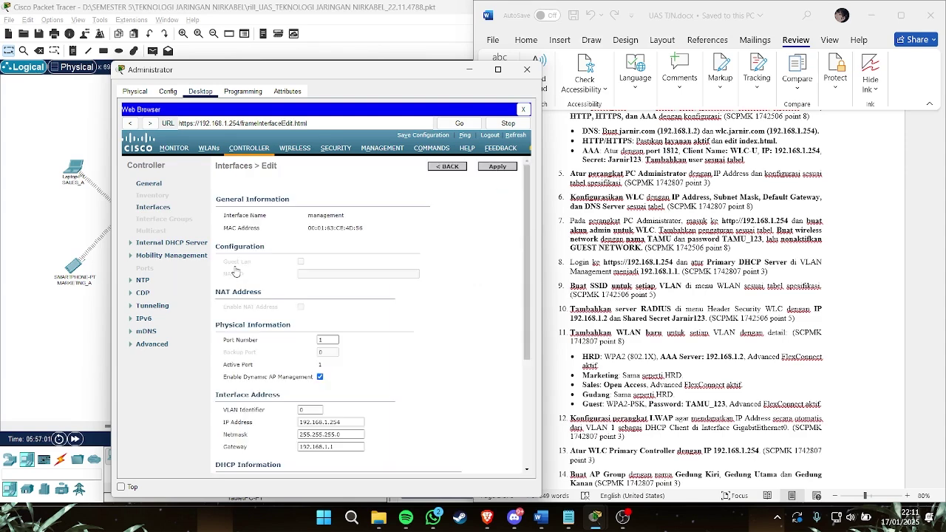
scroll(259, 266, "down", 2)
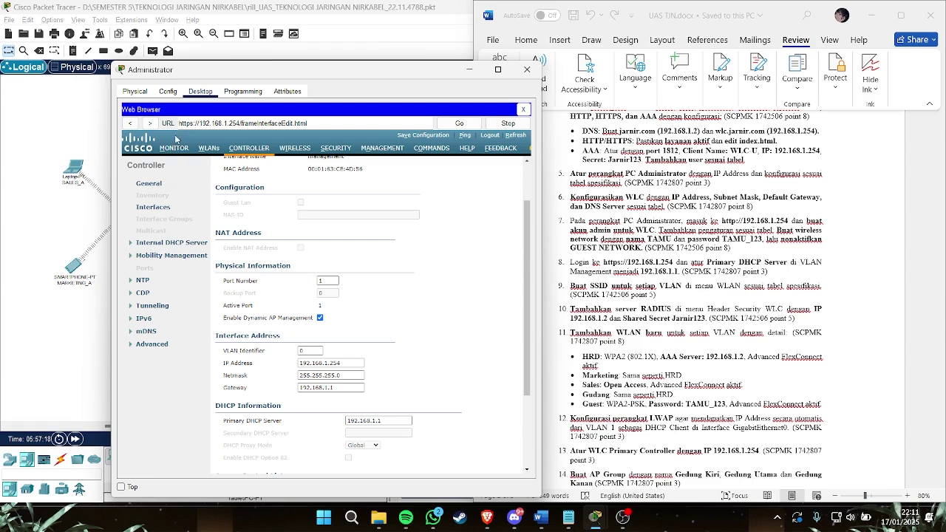
Step: Return to the controller's interface list and examine the GUDANG interface's VLAN, address and DHCP settings
left_click(216, 150)
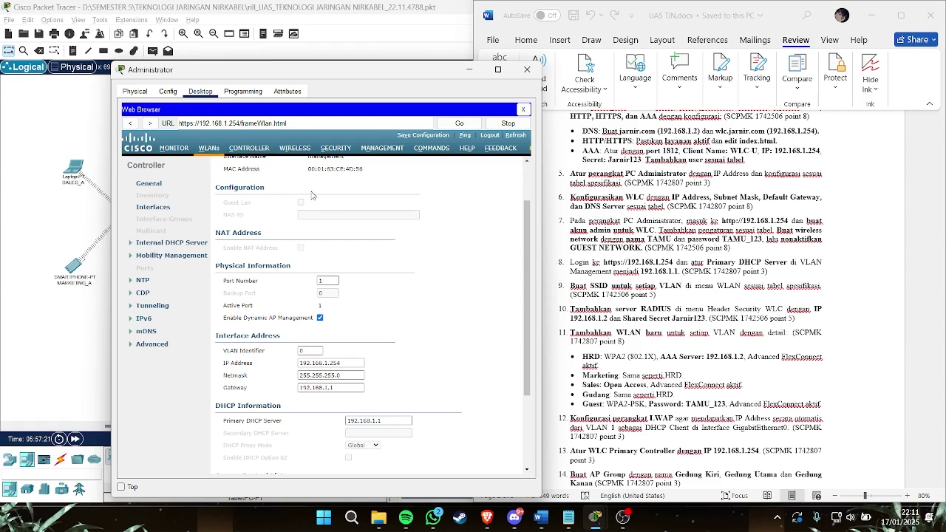
left_click(239, 151)
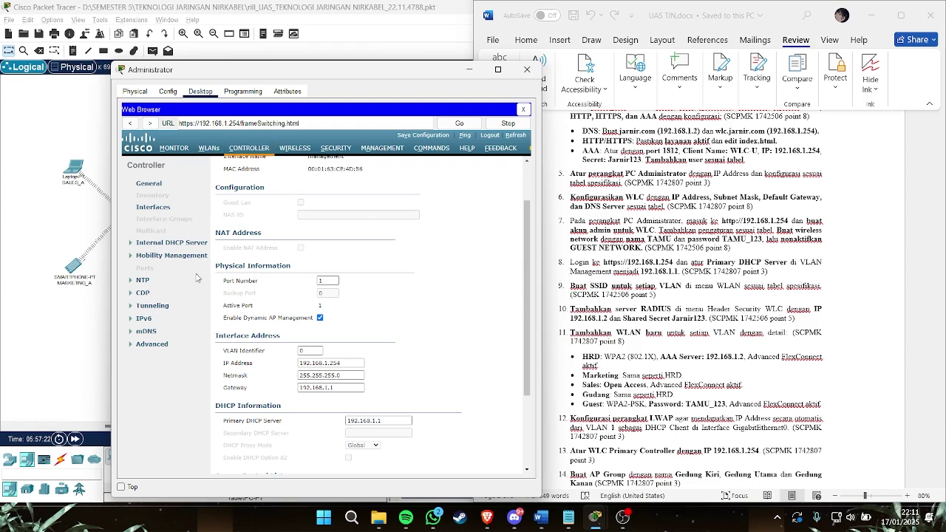
left_click(153, 207)
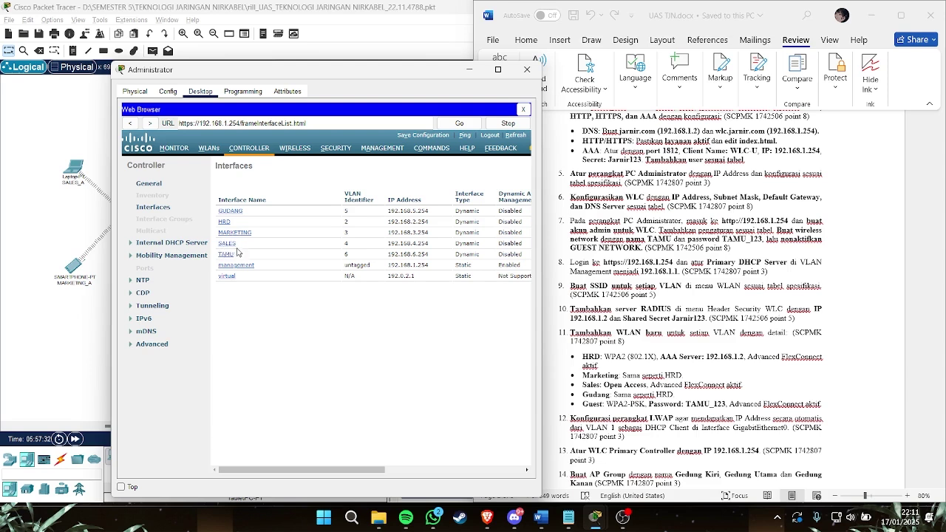
left_click(230, 211)
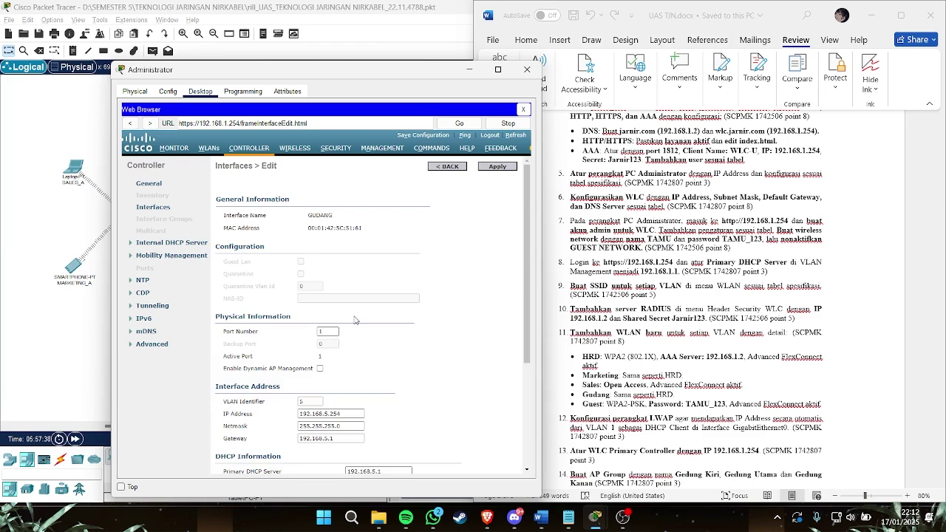
scroll(354, 320, "down", 2)
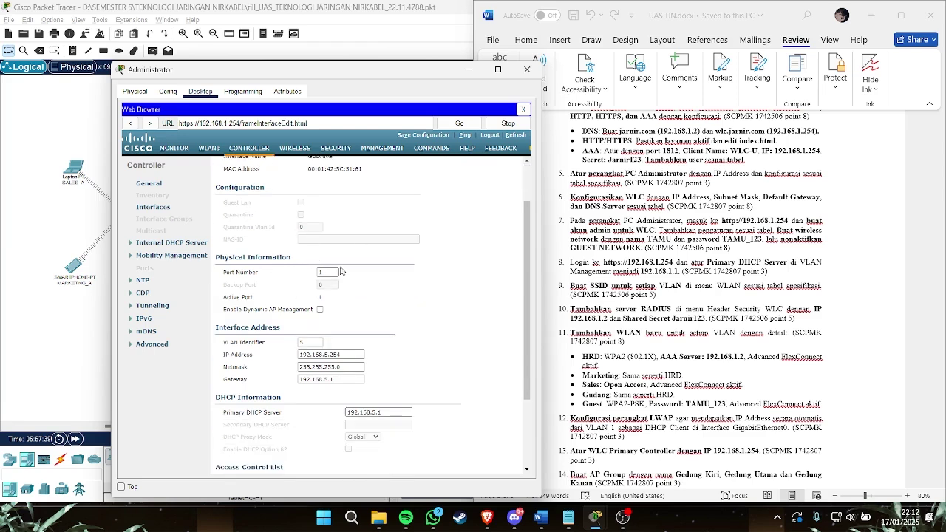
Step: Compare the GUDANG interface's port, address and DHCP settings with the Word document's SSID Config table, and return to the controller's interface list
scroll(661, 295, "down", 10)
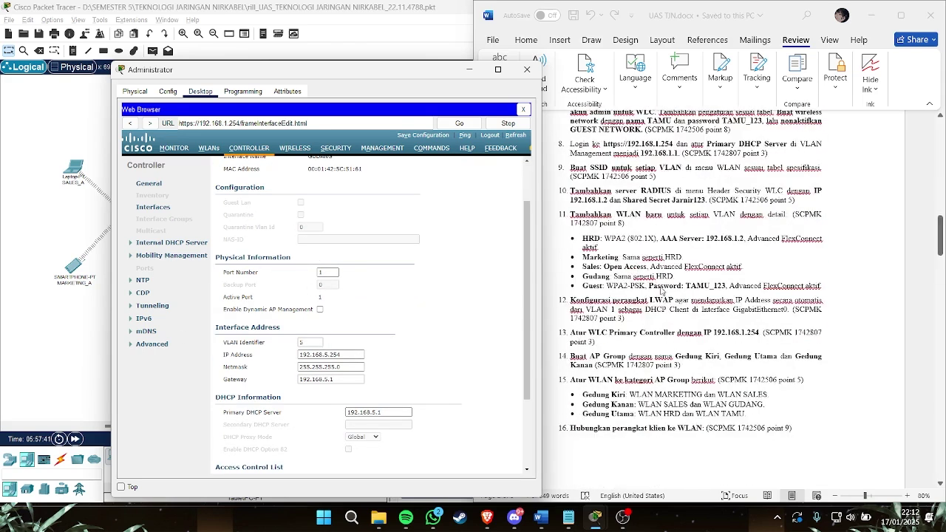
scroll(662, 290, "down", 15)
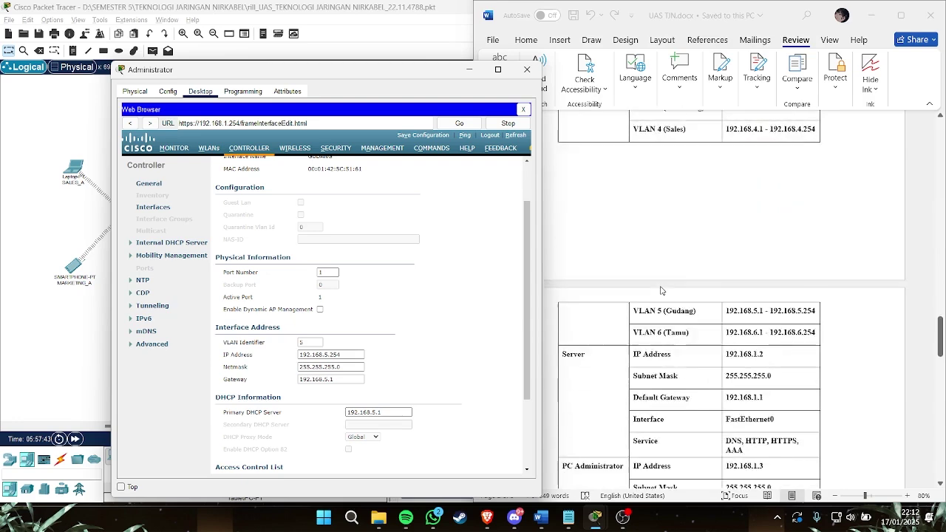
scroll(662, 290, "down", 12)
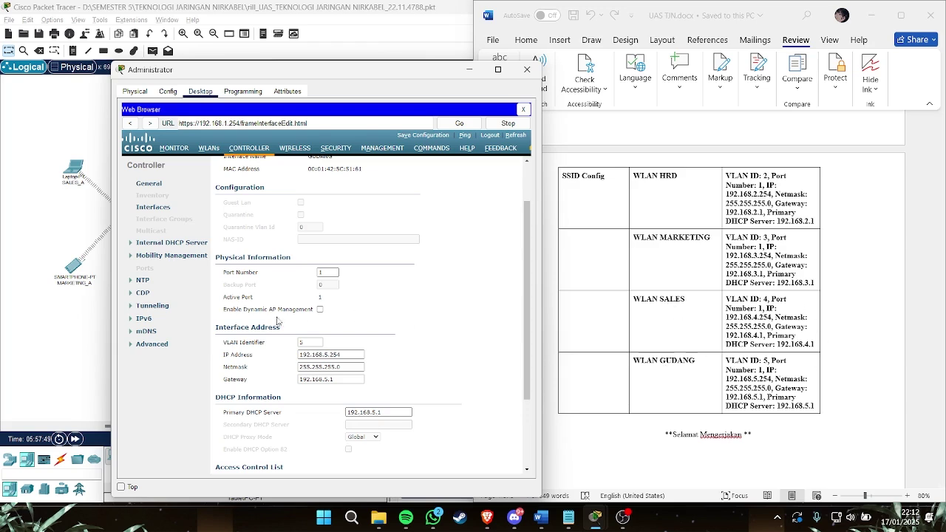
scroll(384, 288, "down", 1)
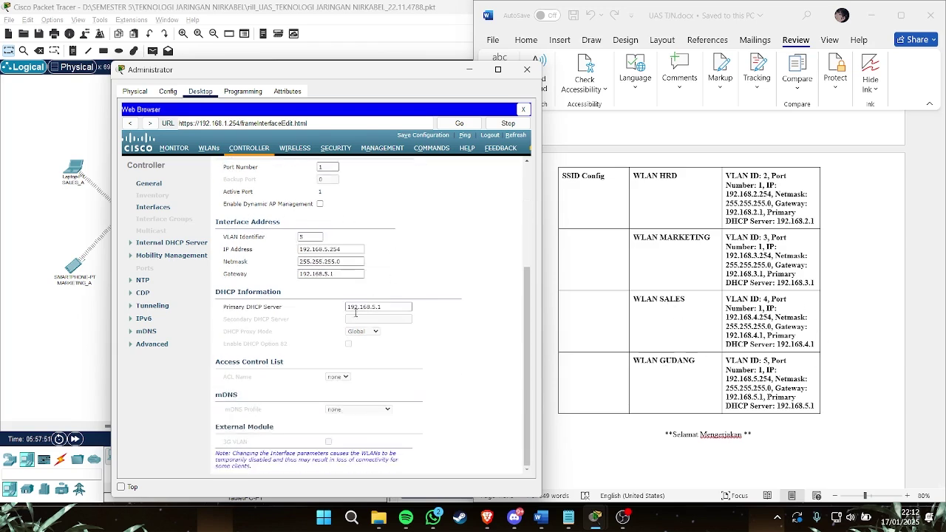
scroll(355, 313, "up", 5)
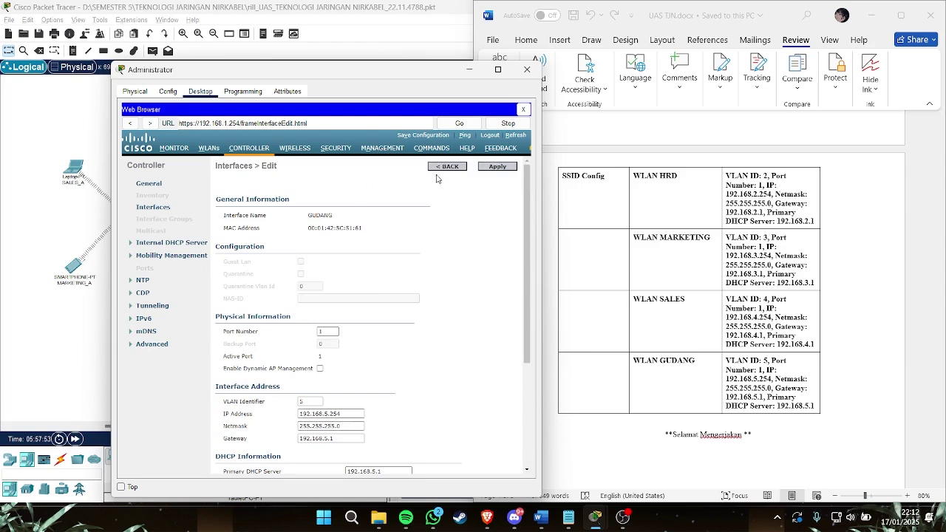
scroll(362, 374, "down", 2)
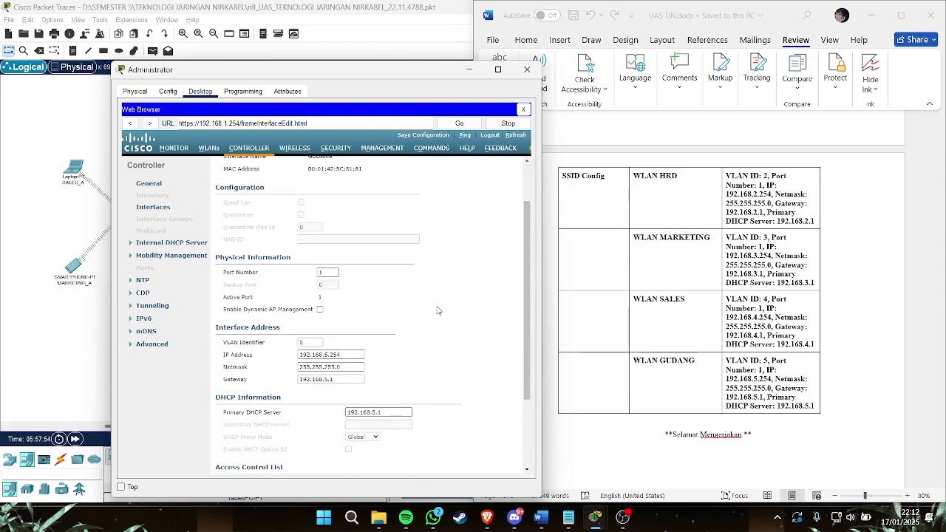
scroll(437, 310, "up", 2)
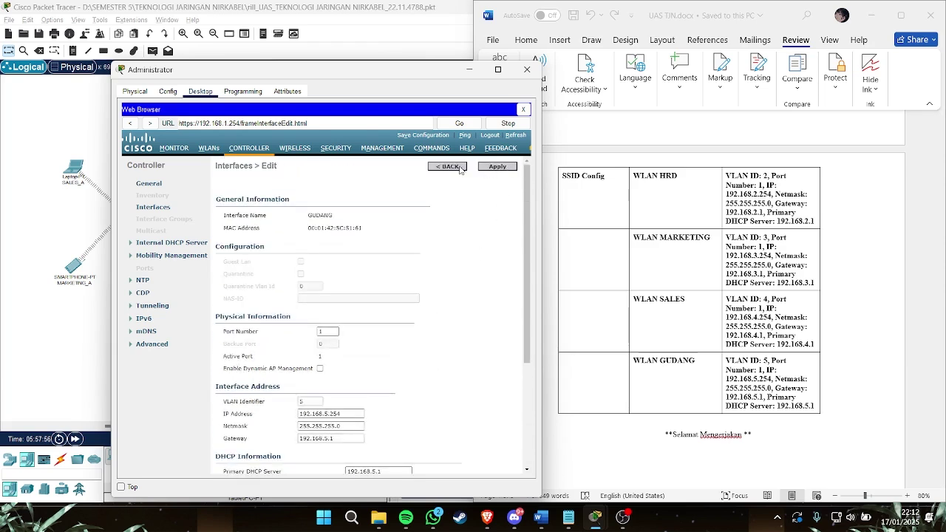
left_click(458, 168)
left_click_drag(298, 476, 265, 460)
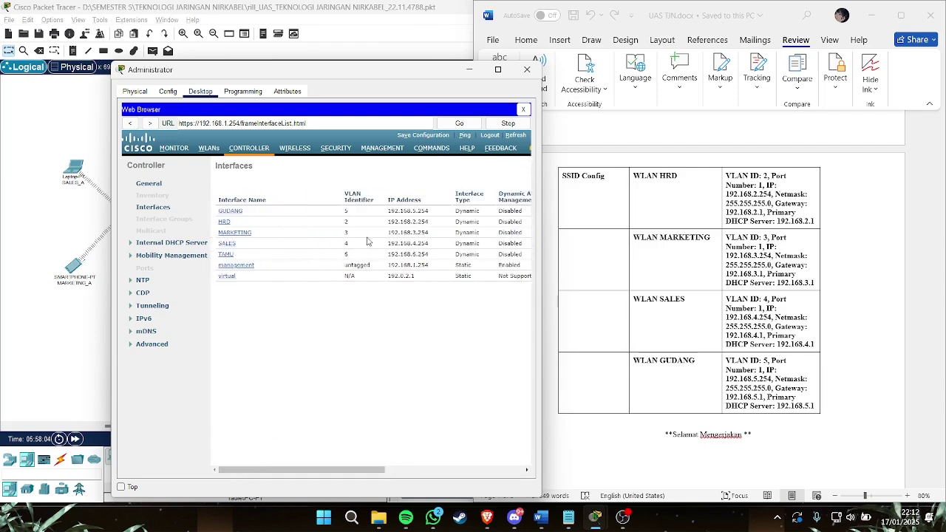
Step: Open the controller's WLANs list and bring the Word document back to the WLAN tasks for comparison
left_click(209, 149)
scroll(691, 257, "up", 5)
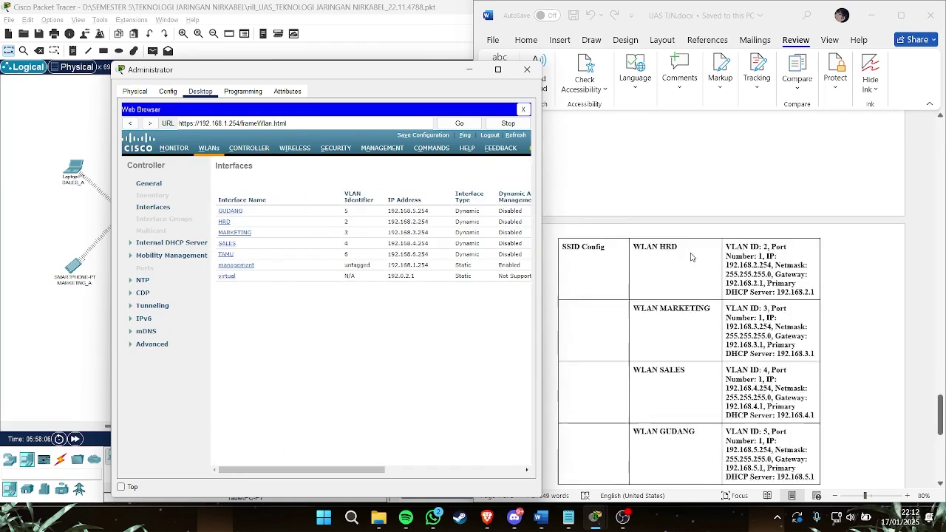
scroll(691, 258, "up", 15)
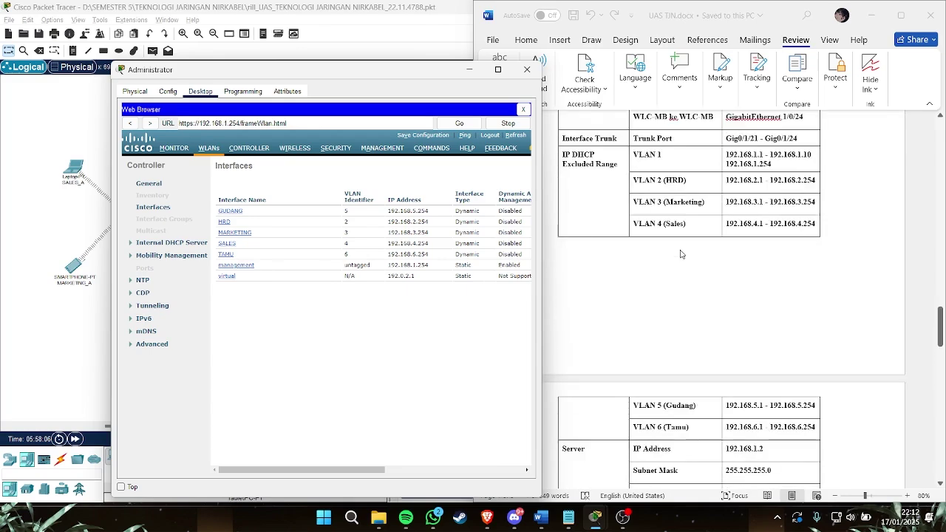
left_click_drag(940, 304, 940, 225)
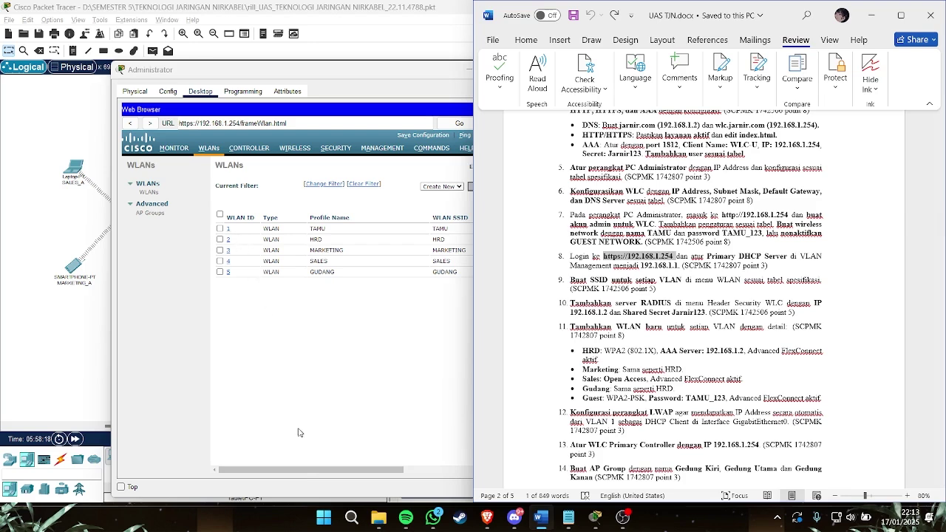
left_click(310, 469)
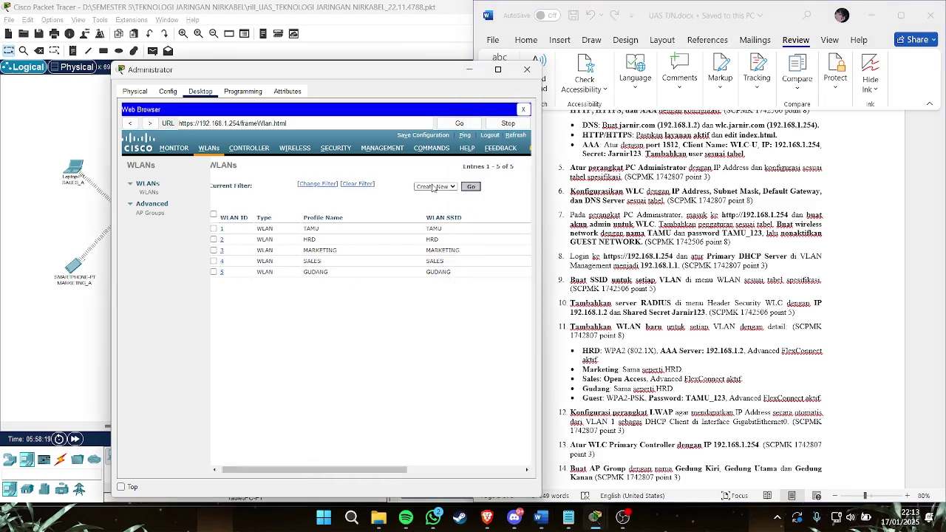
left_click_drag(365, 74, 349, 69)
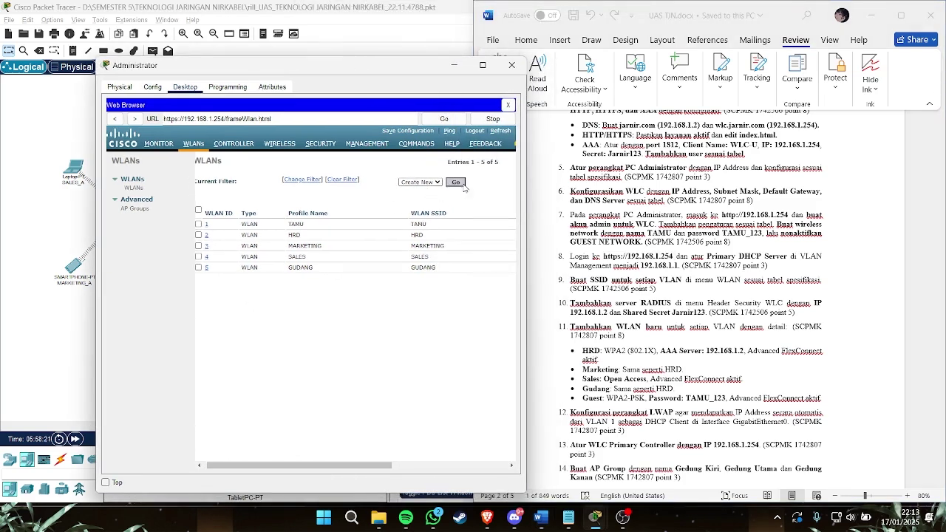
left_click_drag(246, 465, 242, 465)
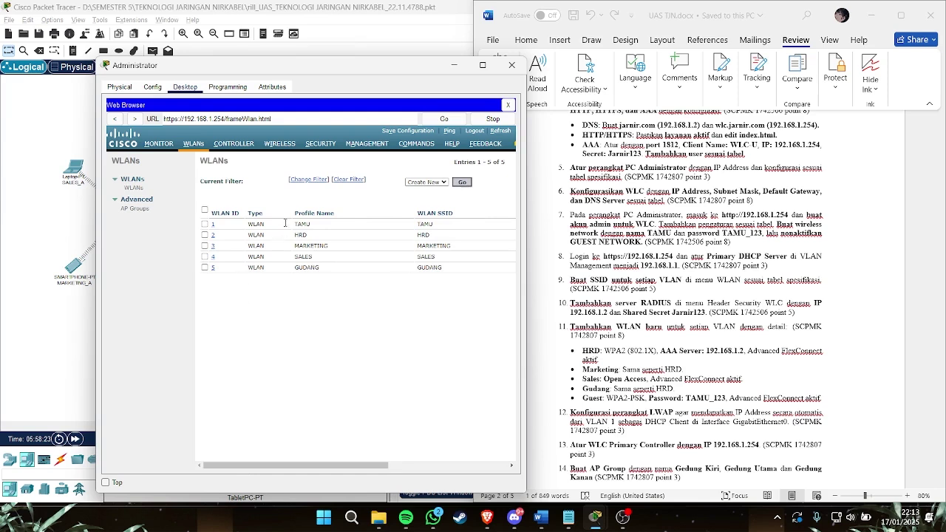
Step: Examine the TAMU WLAN's general, Layer 2 security, AAA server and FlexConnect settings, and return to the WLAN list
left_click(213, 224)
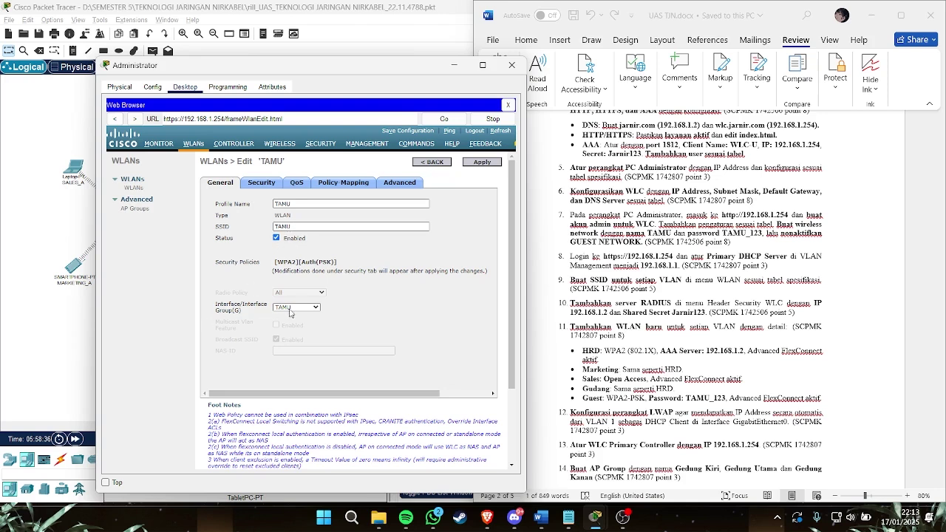
left_click(264, 185)
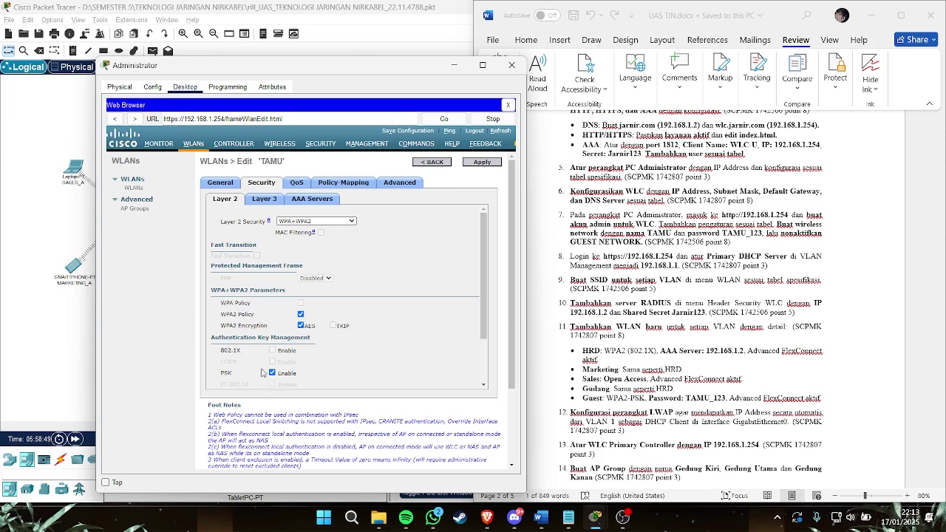
left_click(307, 200)
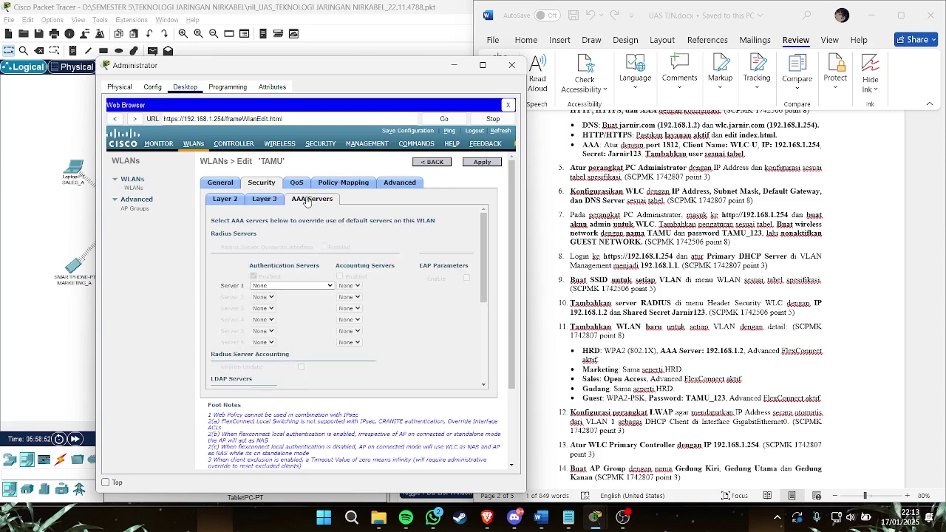
left_click(388, 188)
scroll(328, 266, "down", 5)
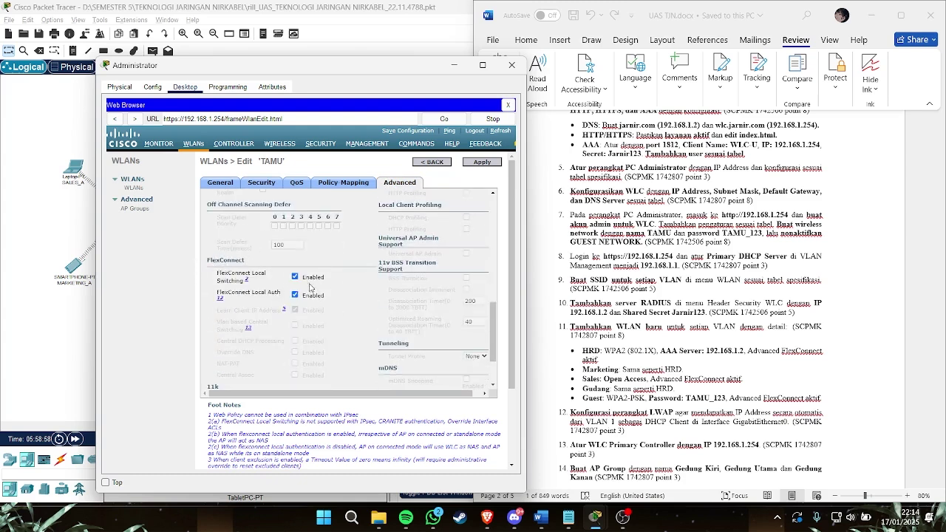
left_click(436, 162)
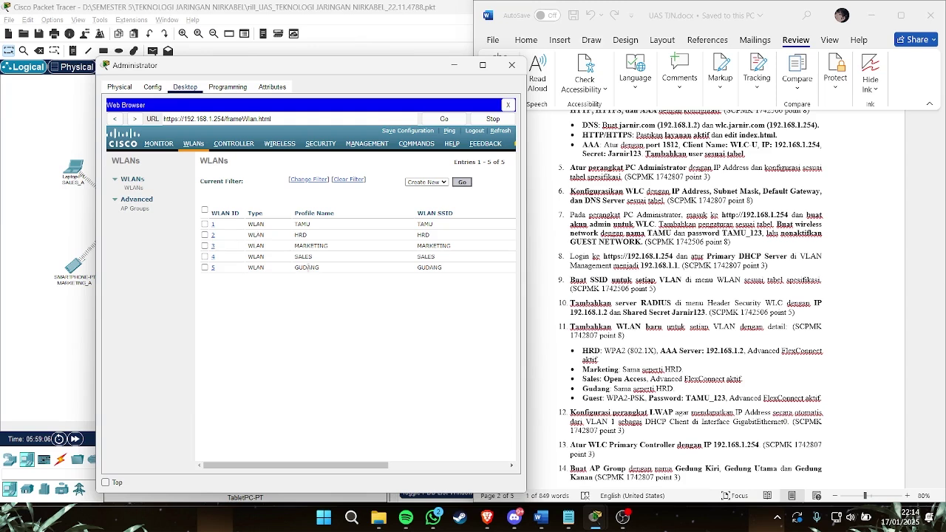
Step: Open the HRD WLAN and examine its general settings, 802.1X key management and Server 1 authentication server selection
left_click(213, 235)
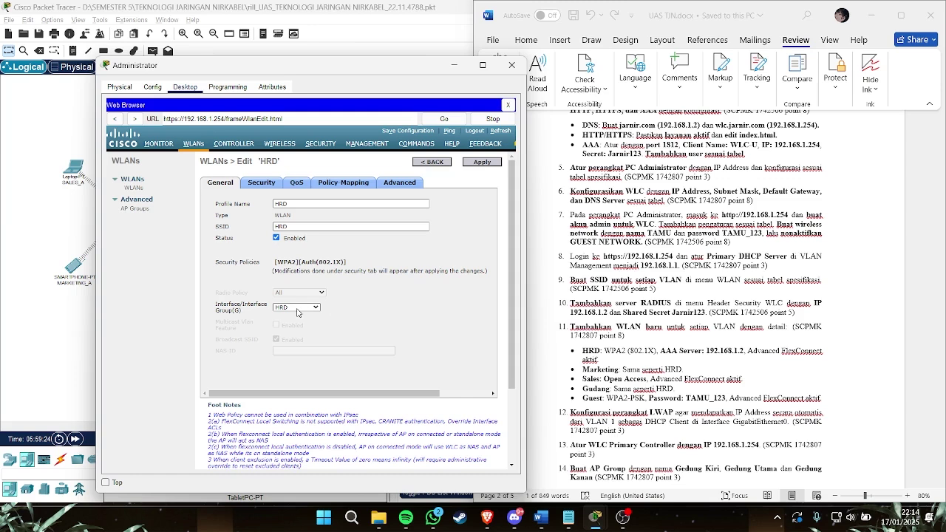
left_click(260, 184)
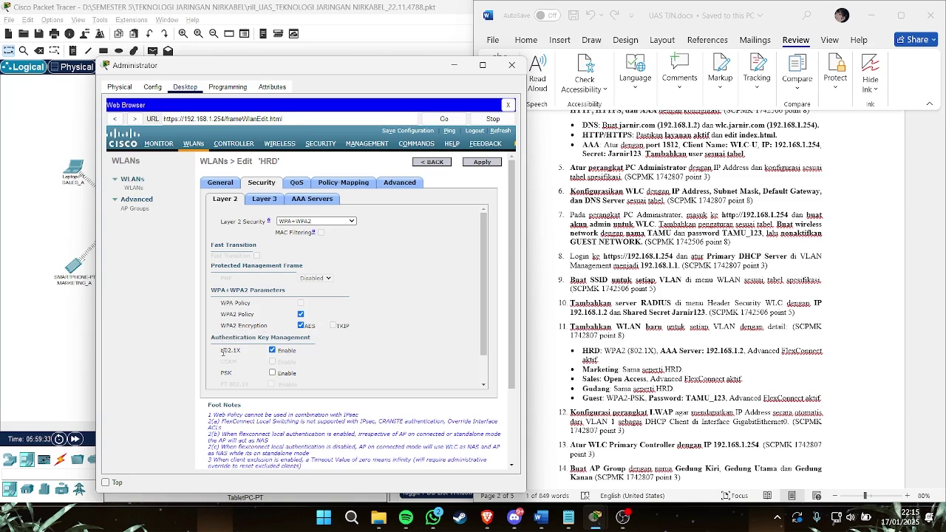
left_click_drag(223, 352, 241, 350)
left_click(254, 356)
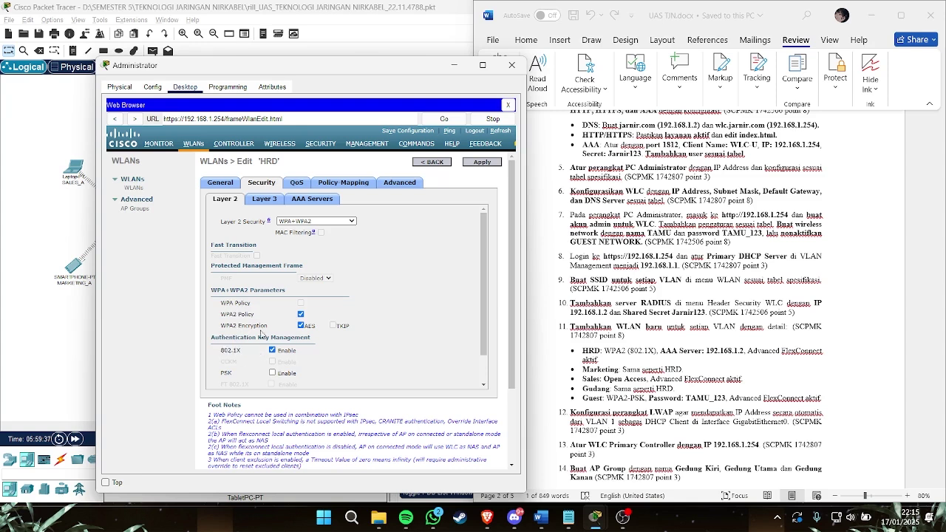
left_click(306, 202)
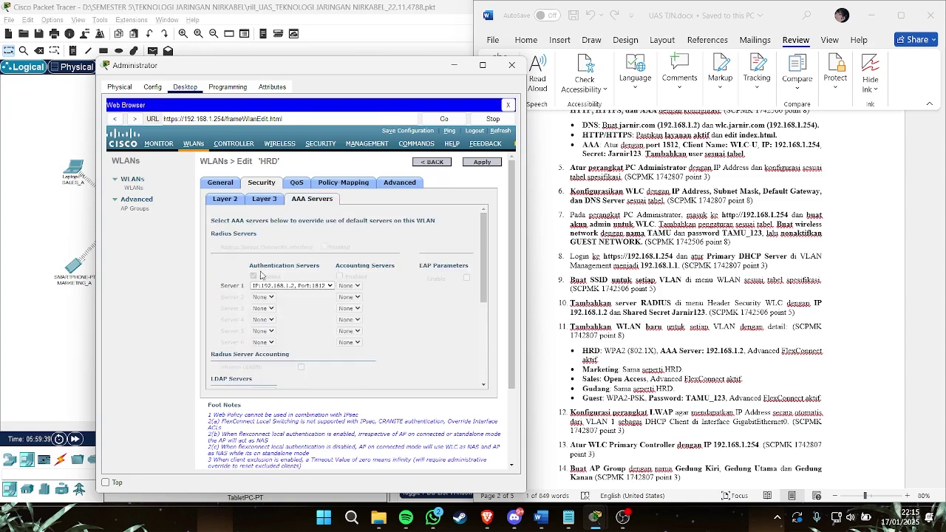
left_click(330, 285)
left_click(289, 301)
Step: Examine the HRD WLAN's FlexConnect local switching and local authentication options, and return to the WLAN list
left_click(390, 183)
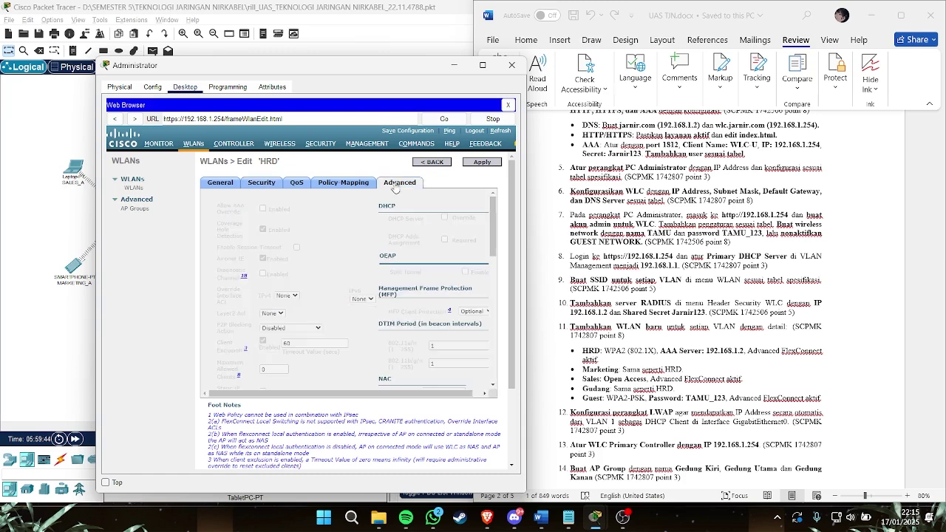
scroll(340, 256, "down", 5)
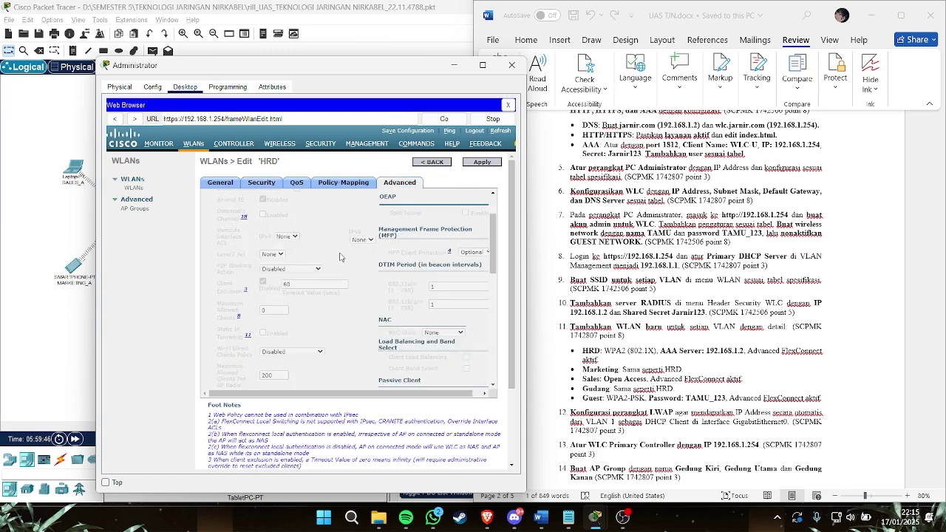
scroll(342, 256, "down", 4)
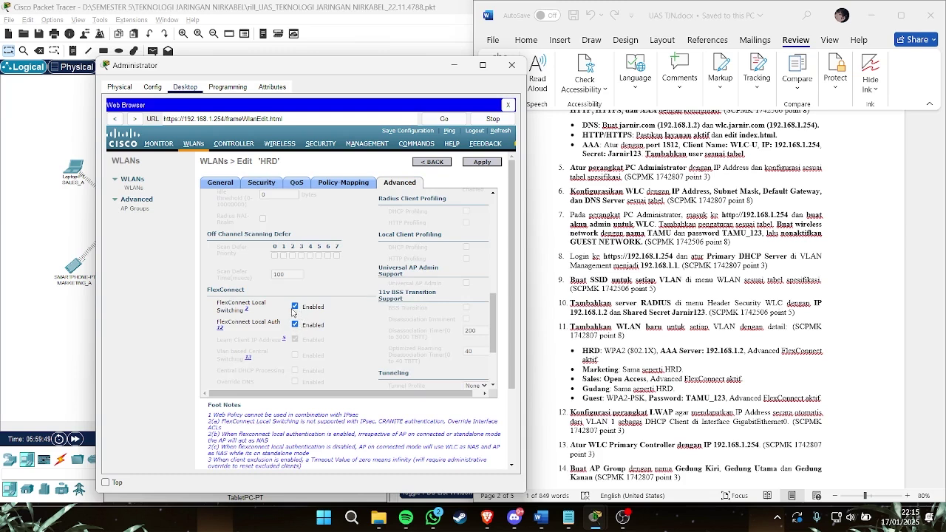
left_click(433, 162)
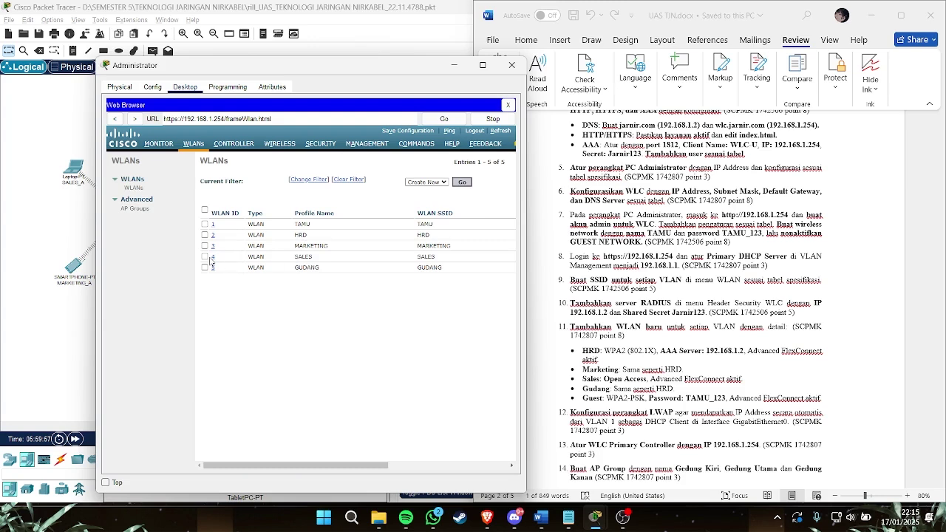
Step: Examine the SALES WLAN's general, Layer 2 security, AAA server and FlexConnect settings, and return to the WLAN list
left_click(213, 256)
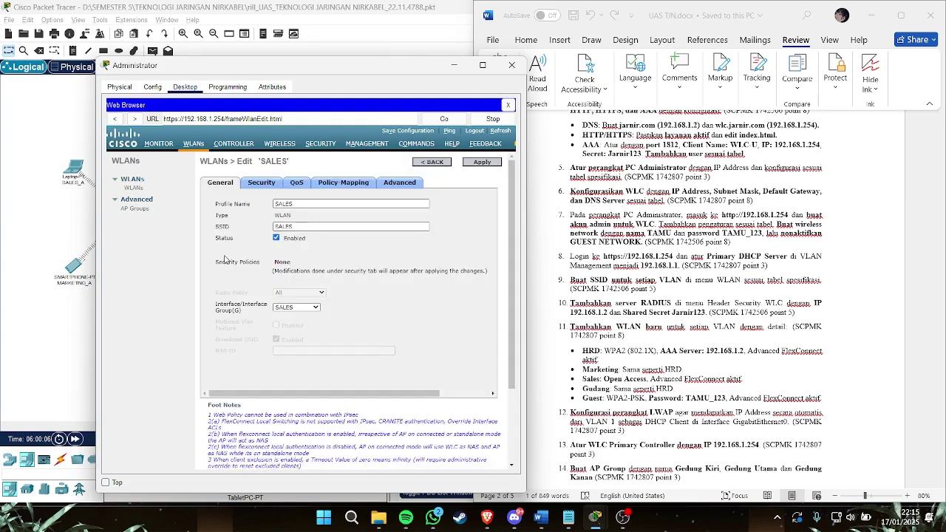
left_click(277, 187)
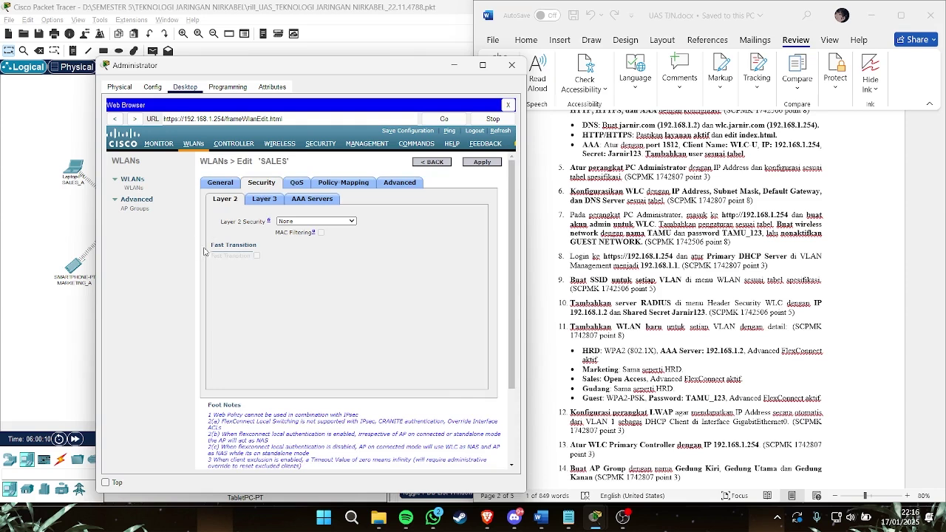
left_click(292, 221)
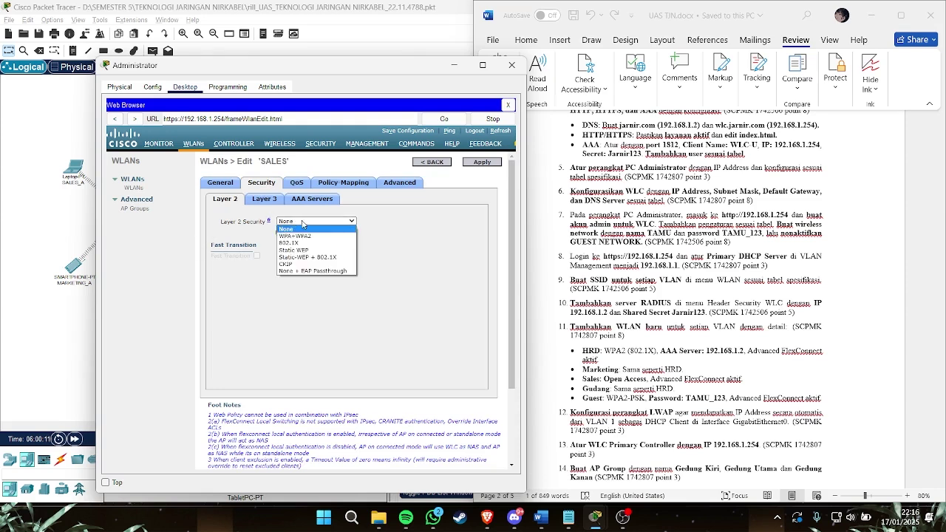
left_click(311, 224)
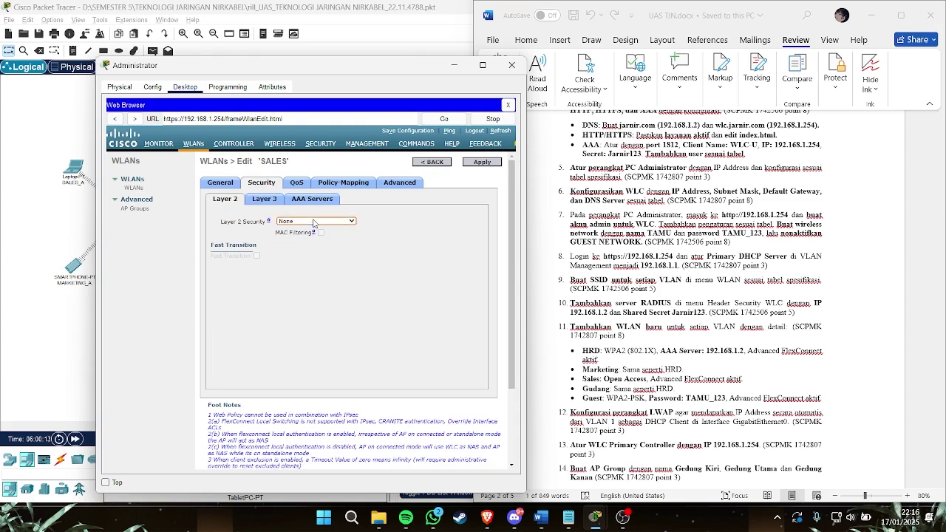
left_click(310, 200)
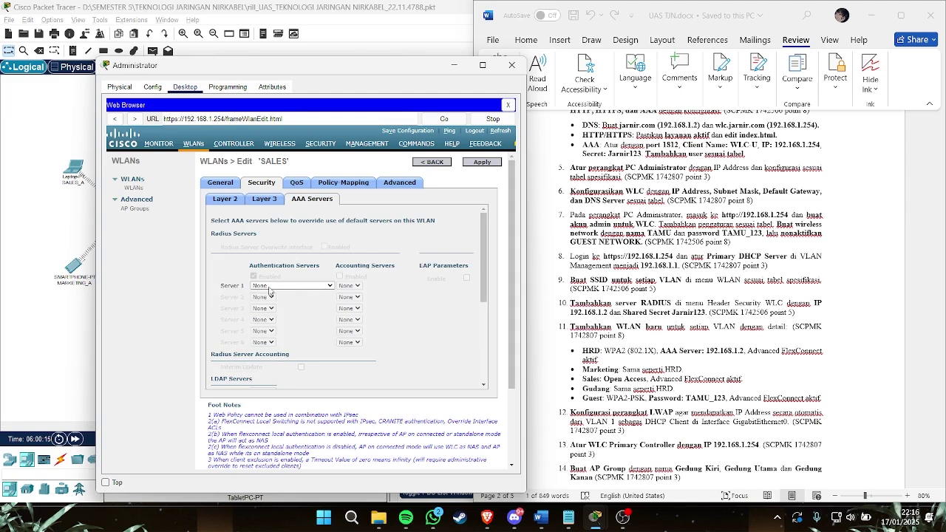
left_click(390, 187)
scroll(283, 278, "down", 5)
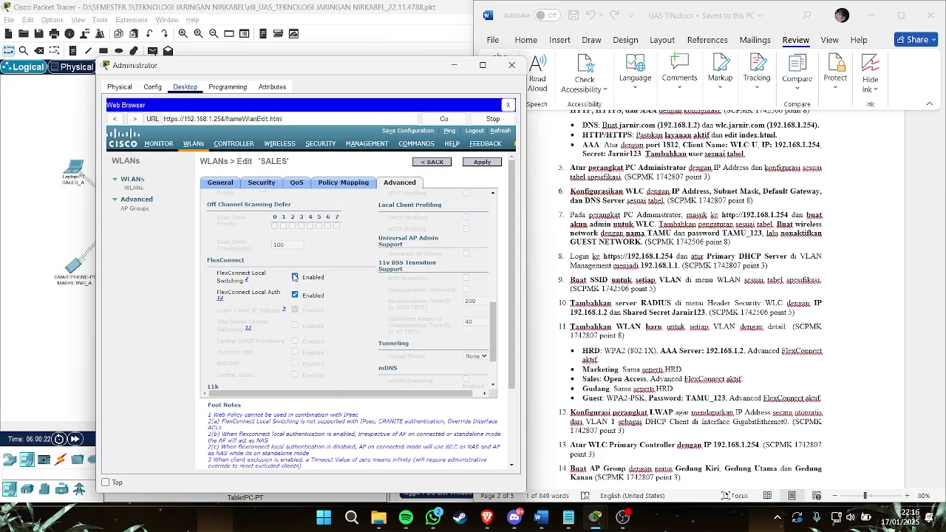
left_click(434, 162)
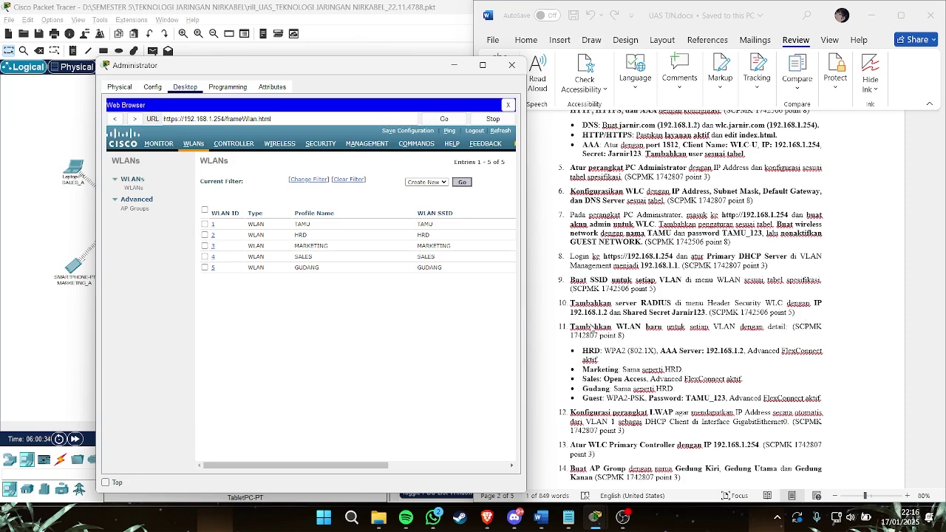
Step: Open the WLC's RADIUS authentication servers and examine the server entry's address, port and status columns
left_click(309, 146)
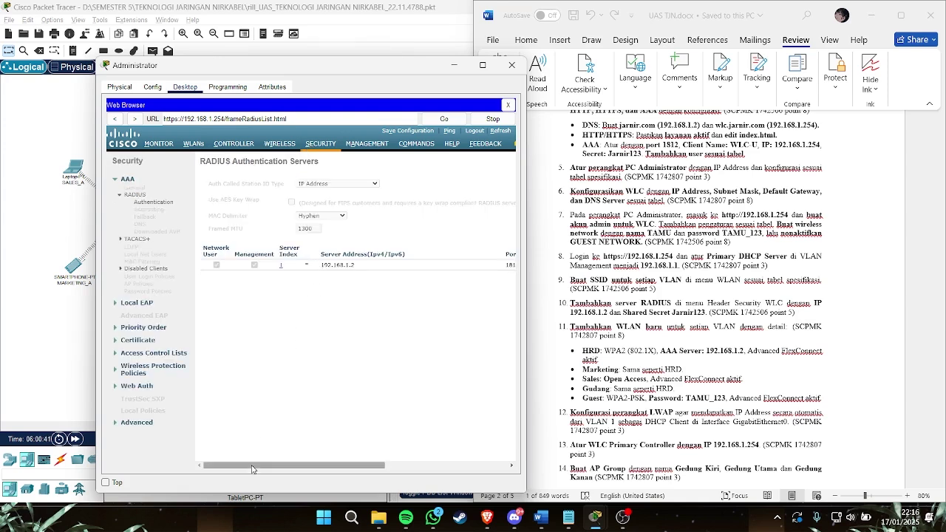
left_click_drag(304, 466, 426, 465)
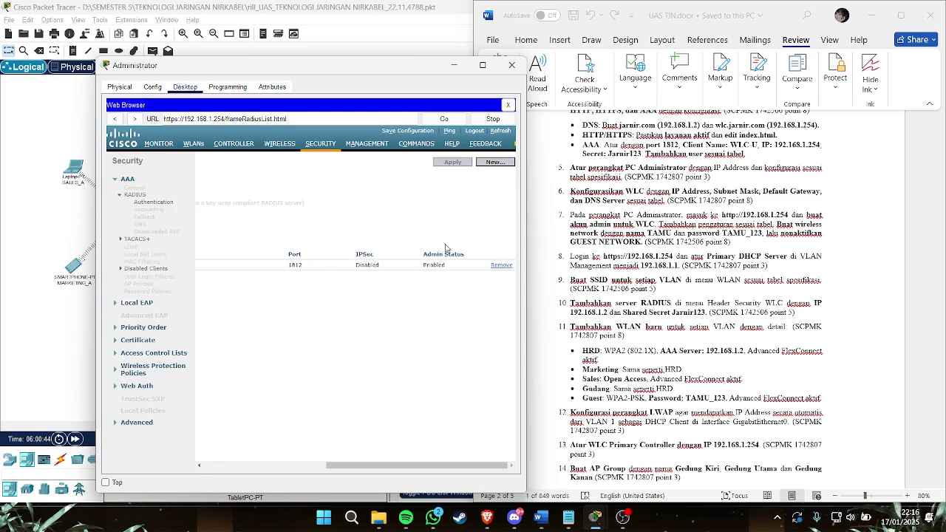
left_click_drag(370, 467, 257, 475)
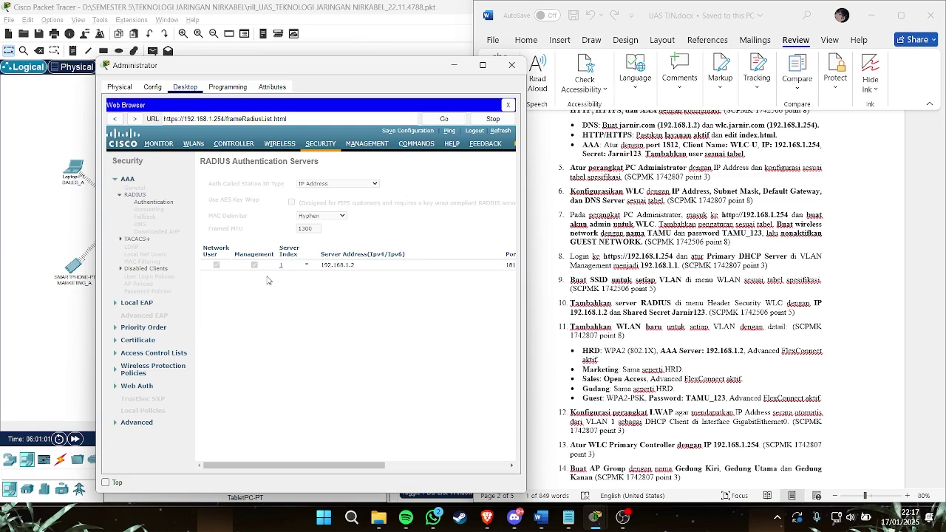
left_click_drag(285, 466, 436, 463)
left_click_drag(363, 465, 242, 466)
Step: Read the LWAP tasks in the Word document and examine LWAP LB's GigabitEthernet0, global DHCP and primary controller settings
scroll(578, 334, "down", 1)
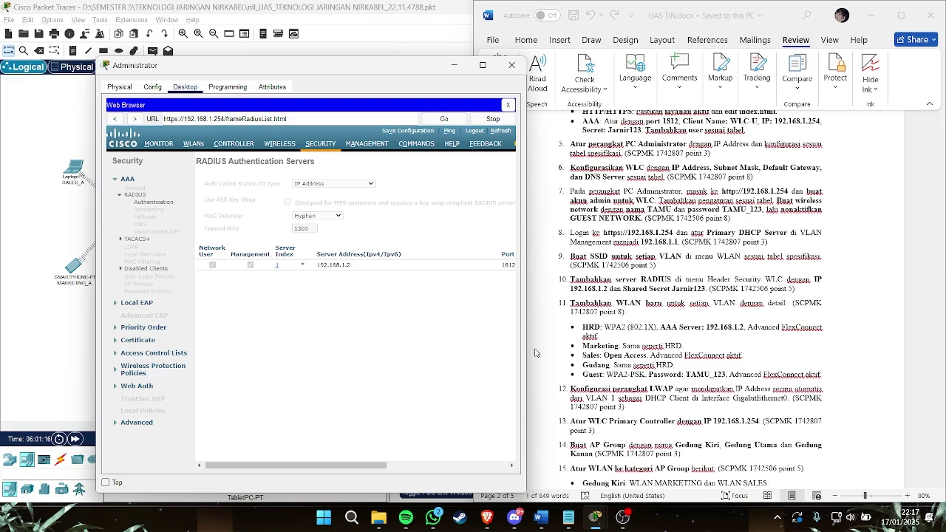
scroll(640, 357, "down", 3)
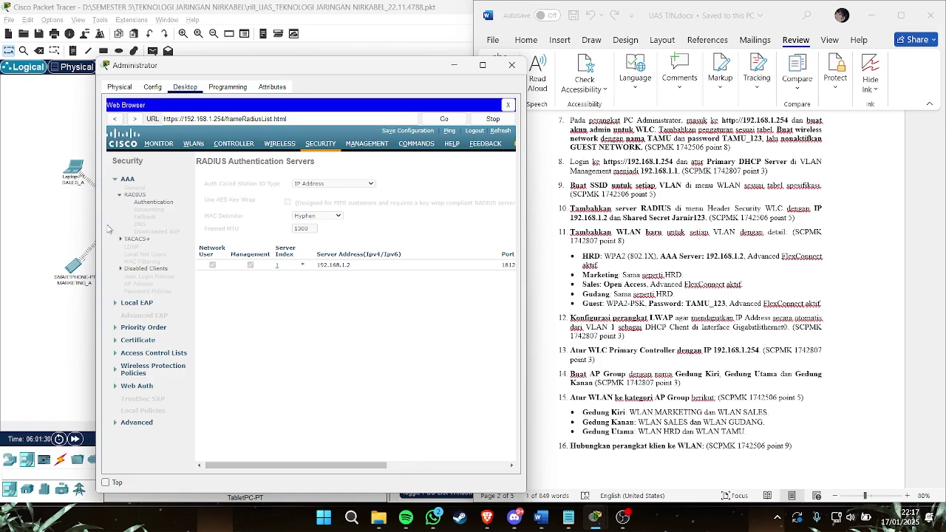
left_click(56, 341)
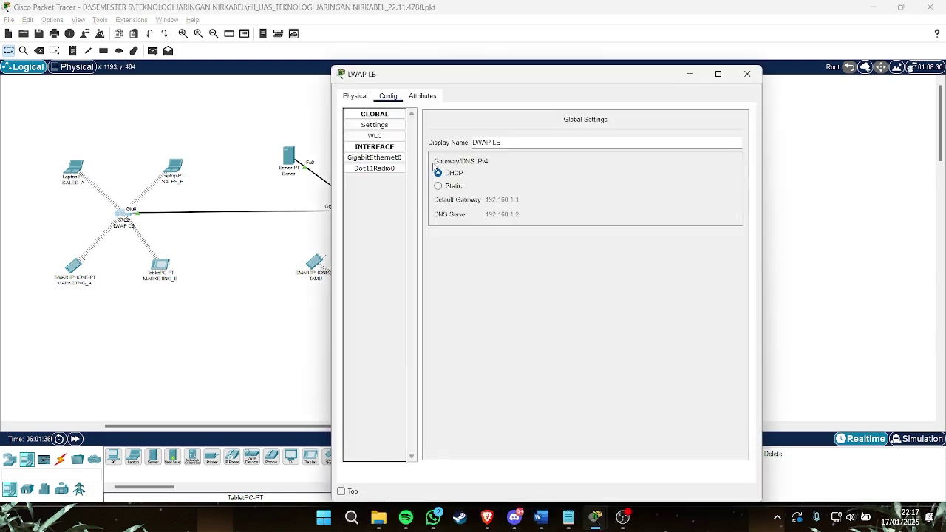
left_click(377, 160)
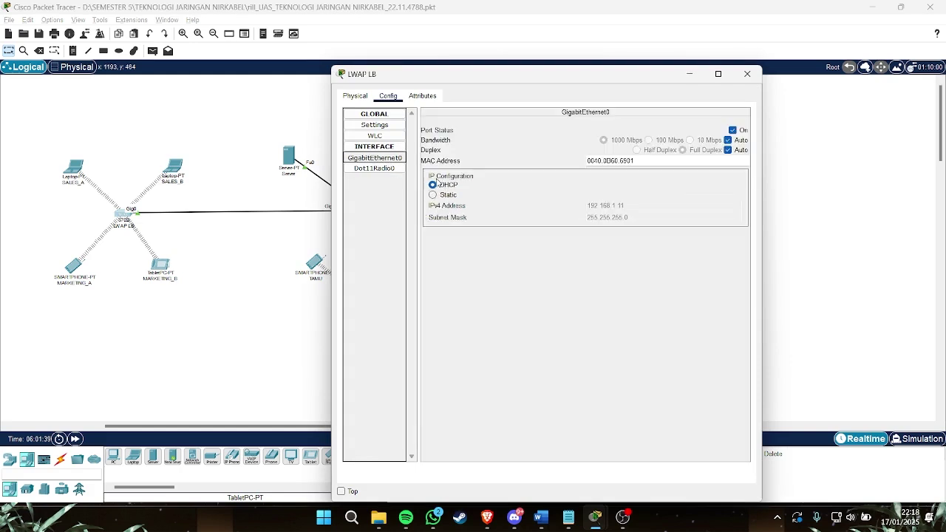
left_click(374, 131)
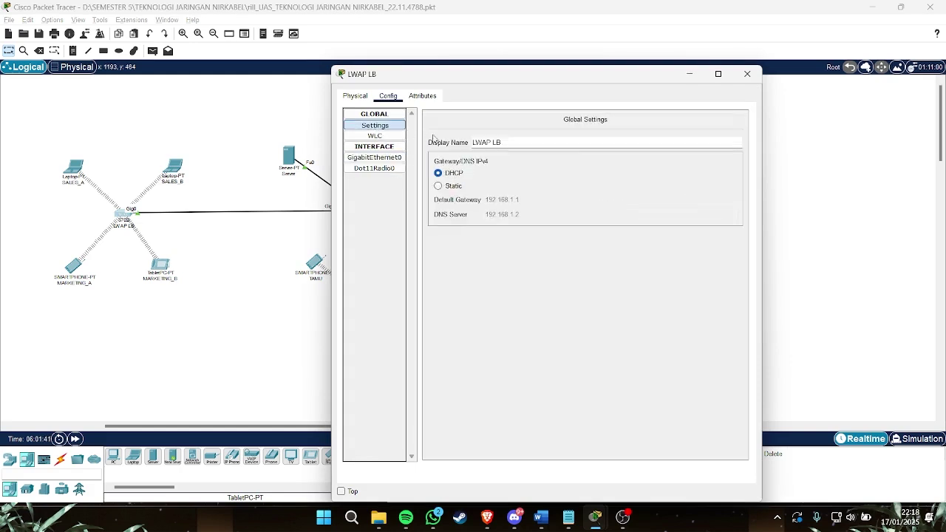
left_click(375, 136)
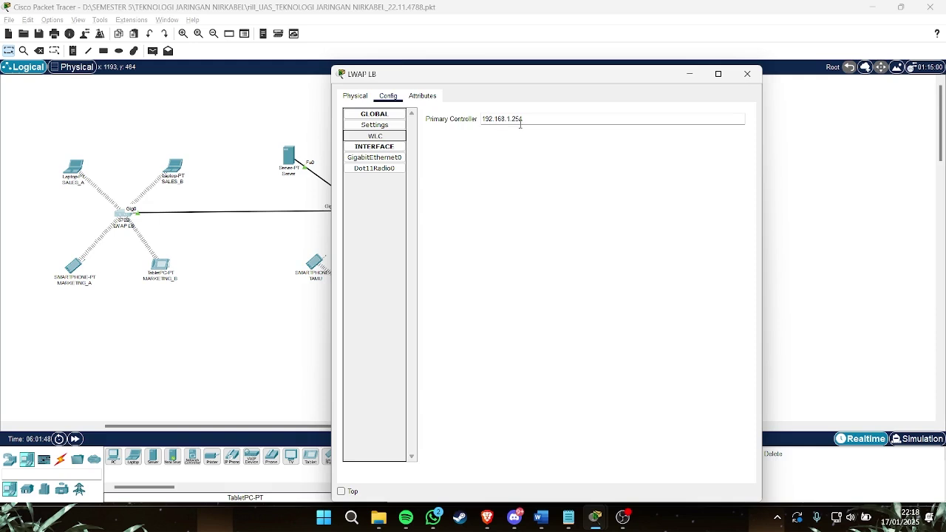
left_click(237, 276)
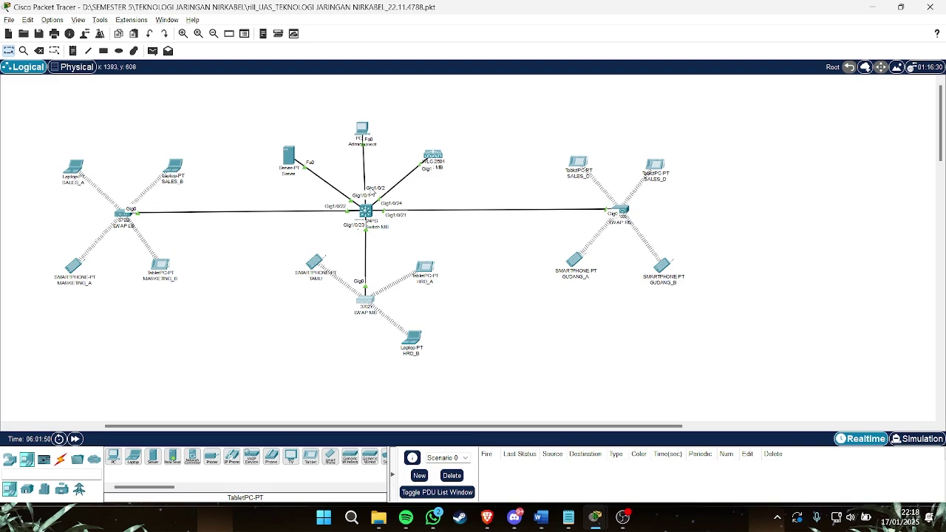
Step: Open LWAP MB, examine its global DHCP and WLC primary controller settings, and close its window
left_click(365, 300)
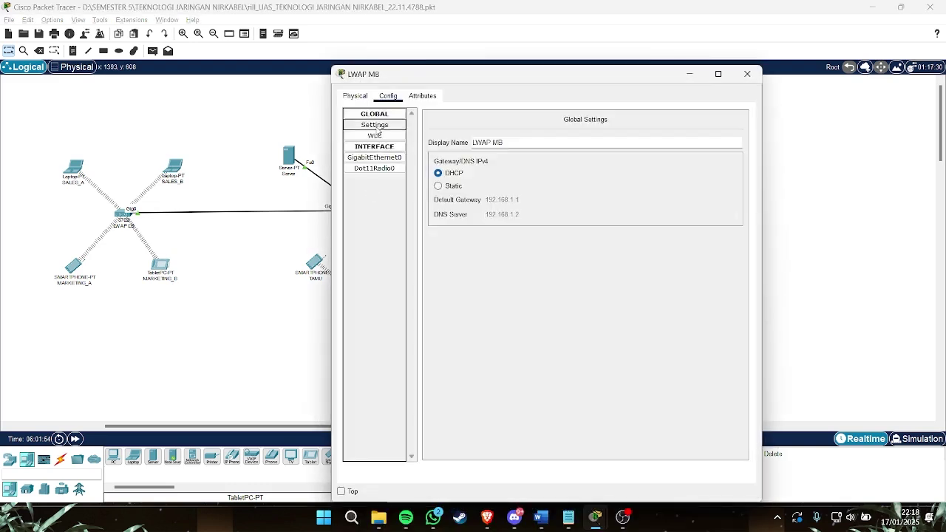
left_click(376, 157)
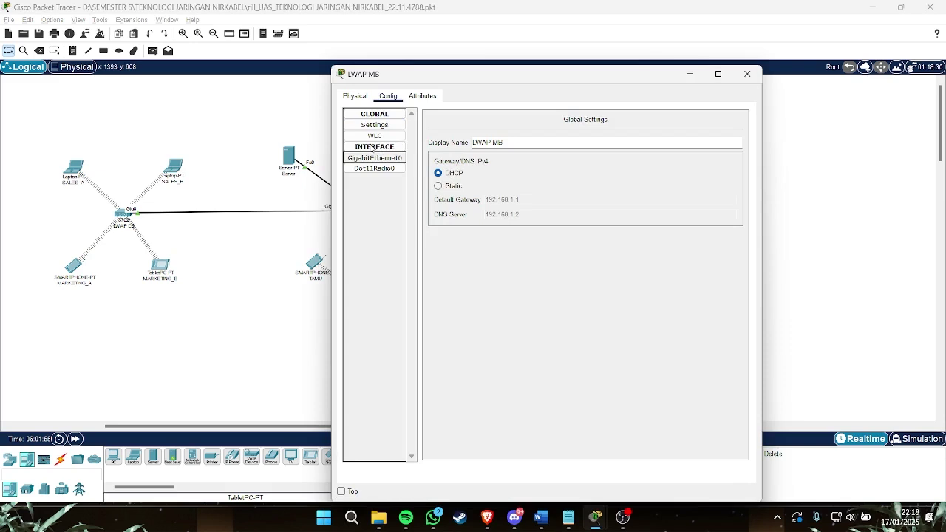
left_click(375, 136)
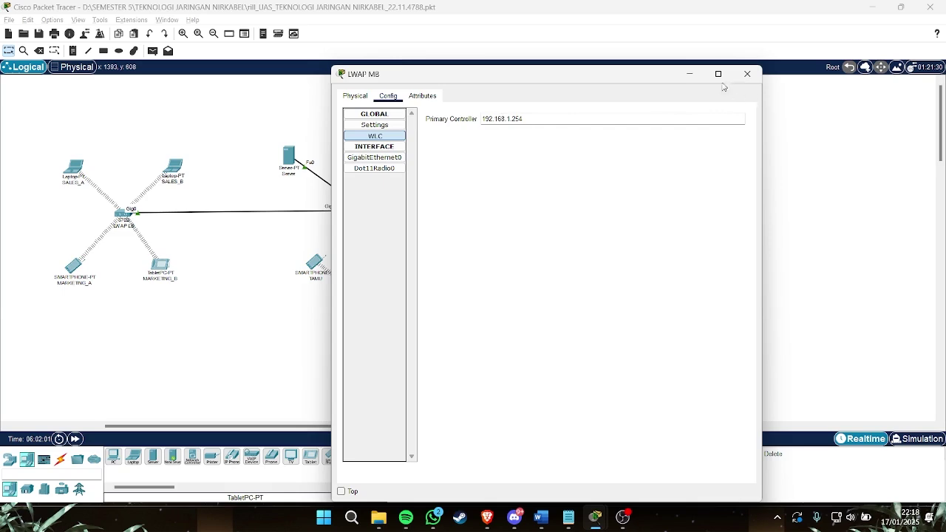
left_click(747, 74)
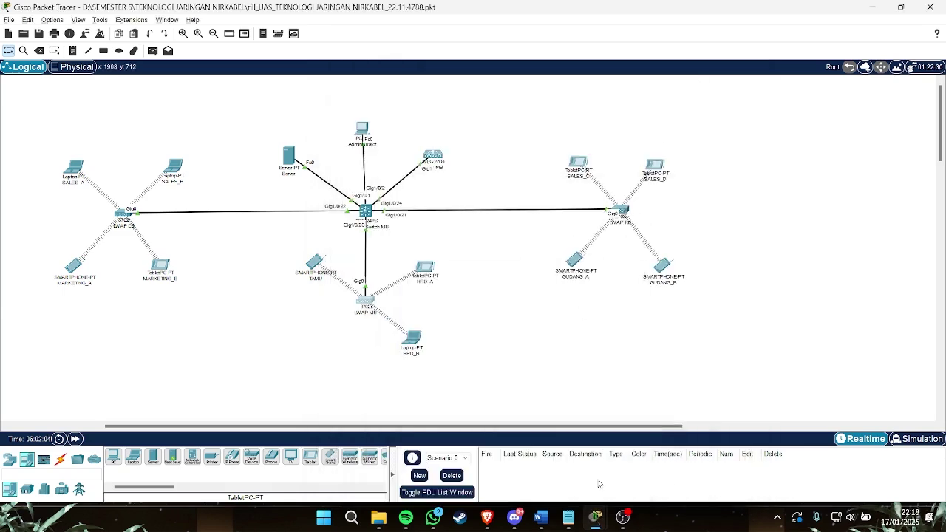
Step: Review the primary controller task in Word, and examine LWAP RB's global DHCP and primary controller settings
left_click(541, 516)
scroll(659, 318, "down", 3)
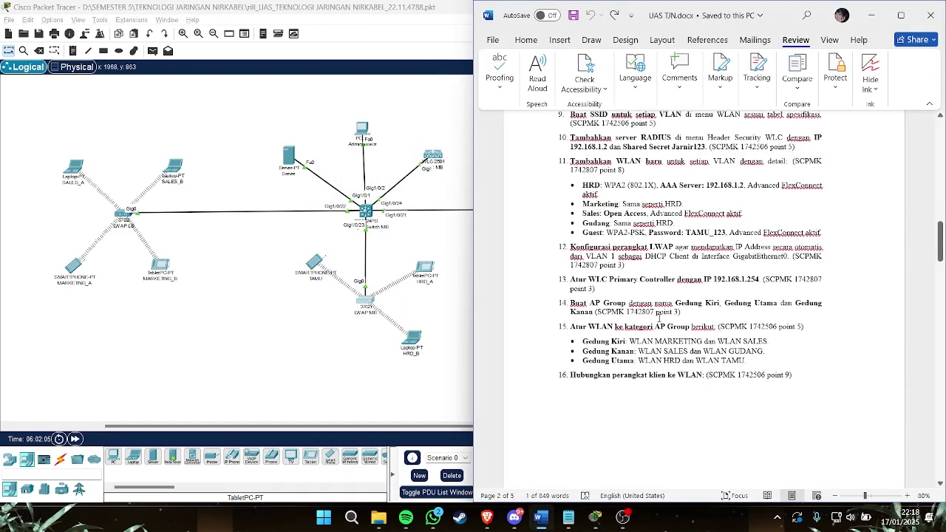
scroll(687, 266, "down", 1)
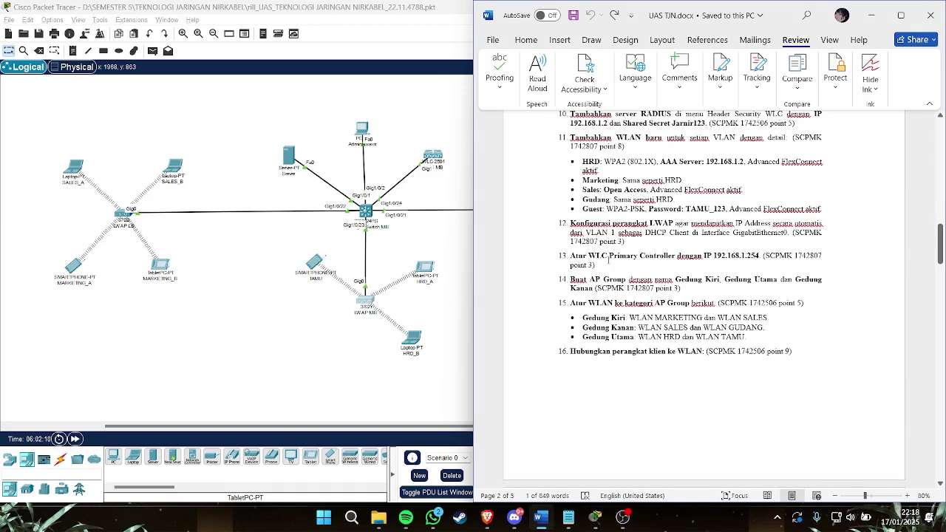
left_click(442, 311)
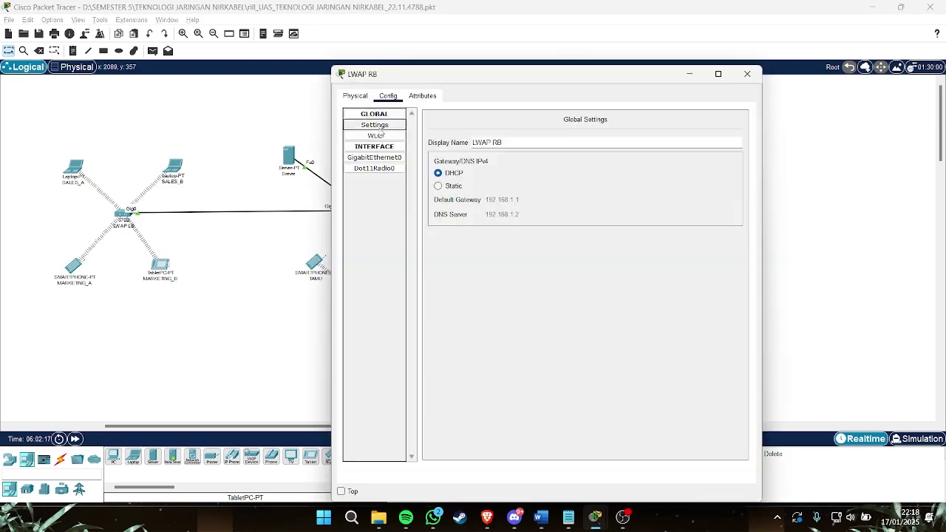
left_click(377, 136)
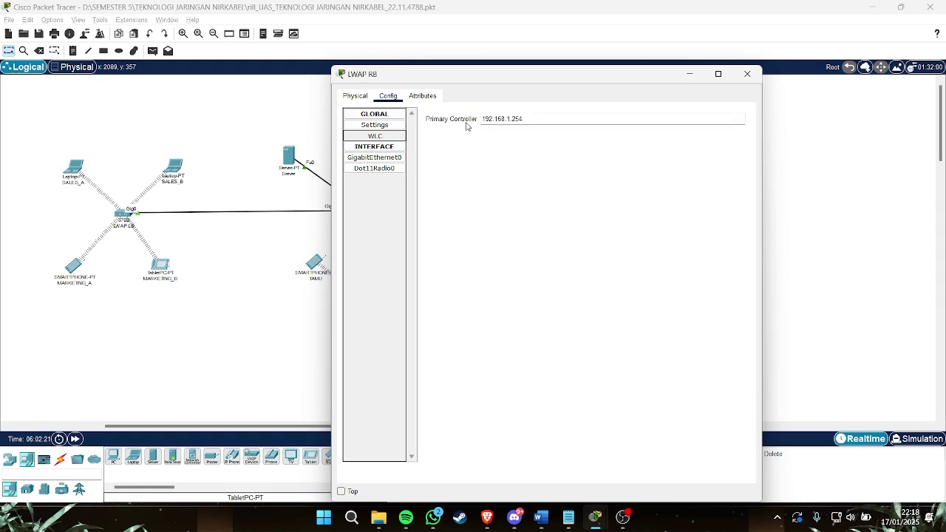
Step: Read the AP group tasks in Word and open the WLC's AP Groups list on the Administrator PC for comparison
left_click(541, 516)
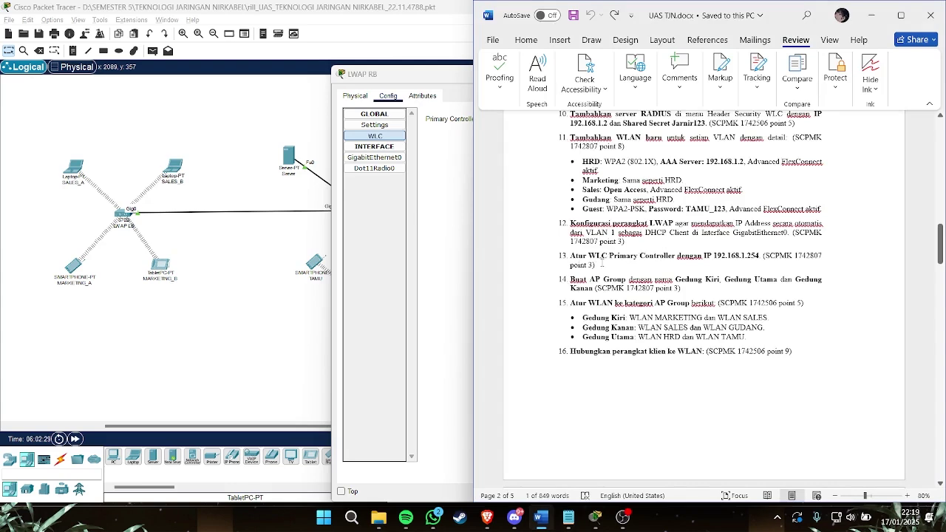
scroll(601, 262, "down", 1)
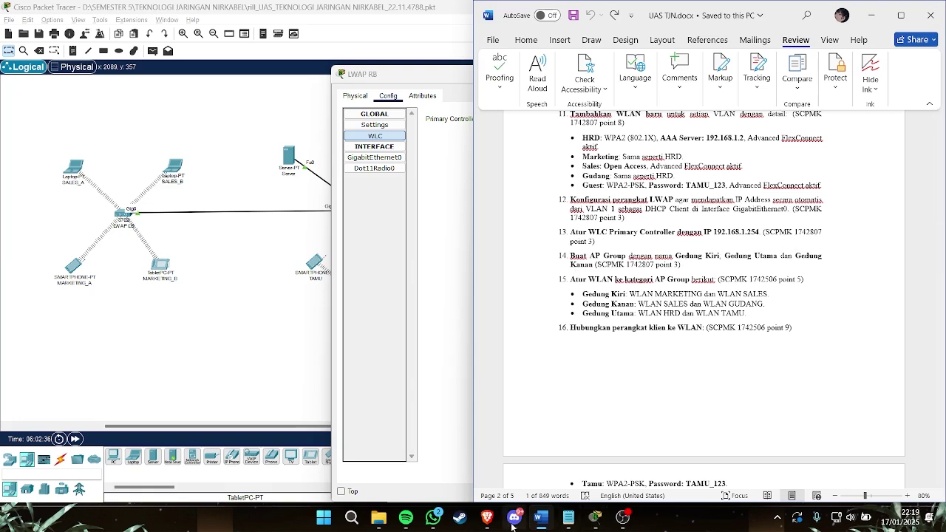
left_click(331, 256)
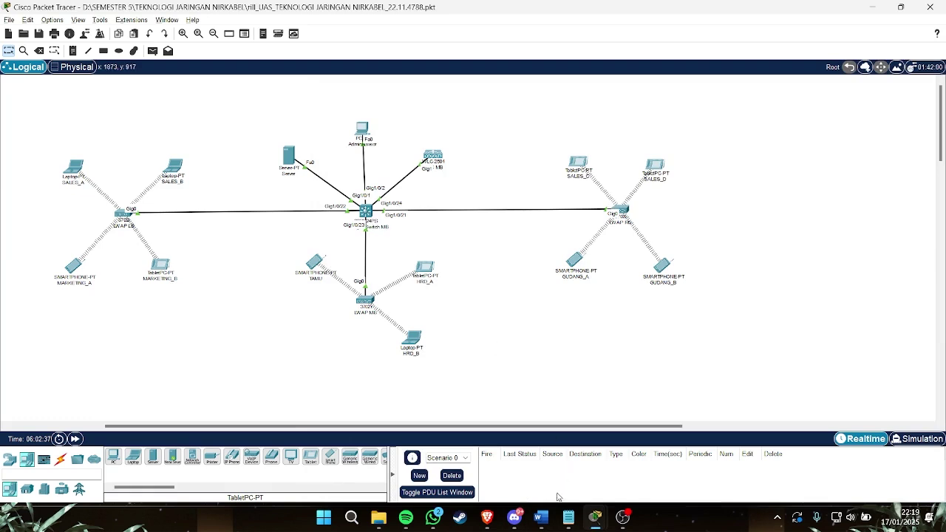
mouse_move(591, 522)
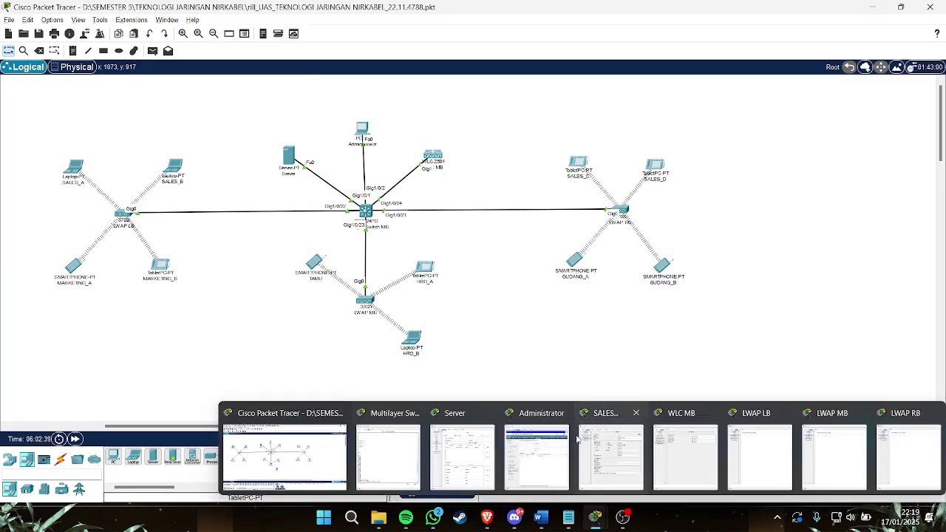
left_click(543, 455)
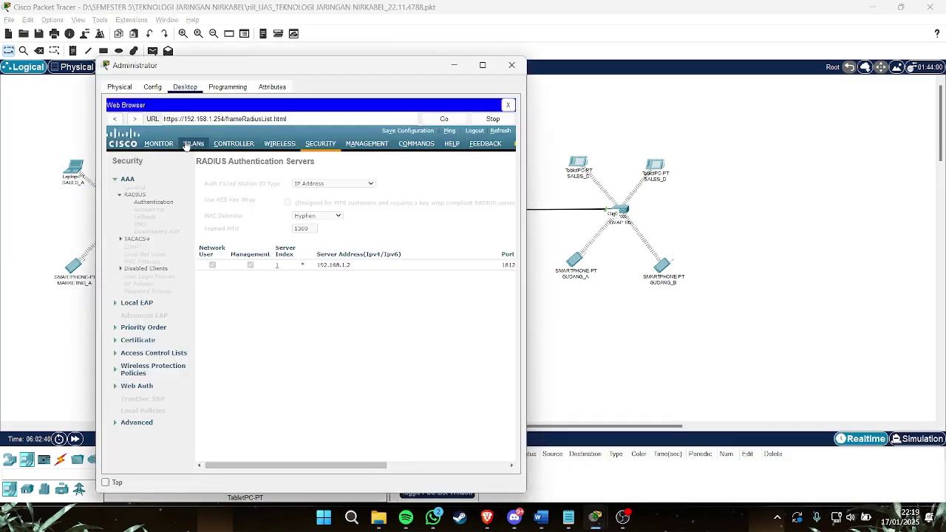
left_click(194, 144)
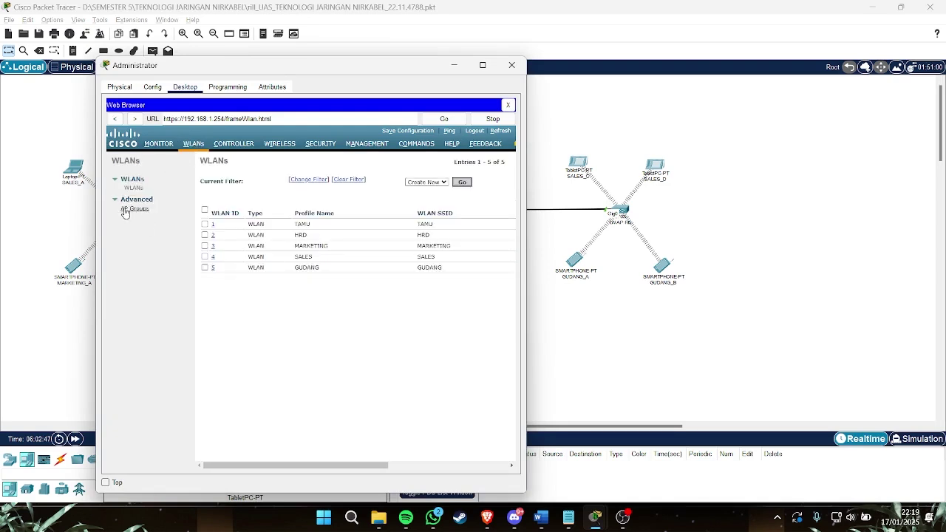
left_click(126, 210)
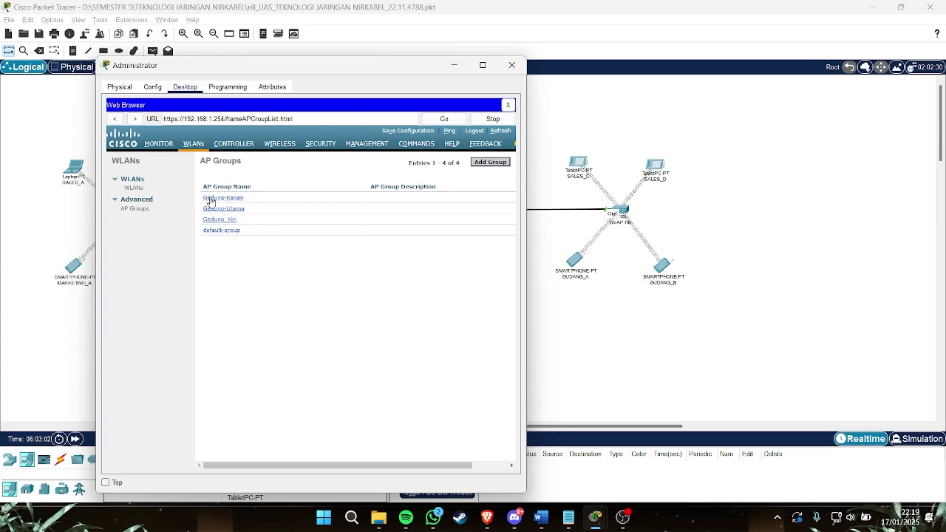
mouse_move(540, 516)
left_click(573, 490)
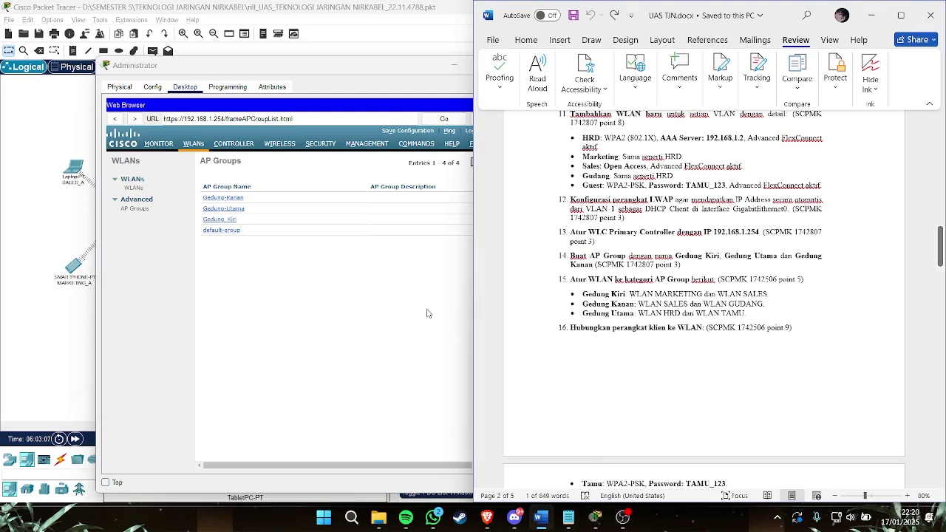
left_click(240, 211)
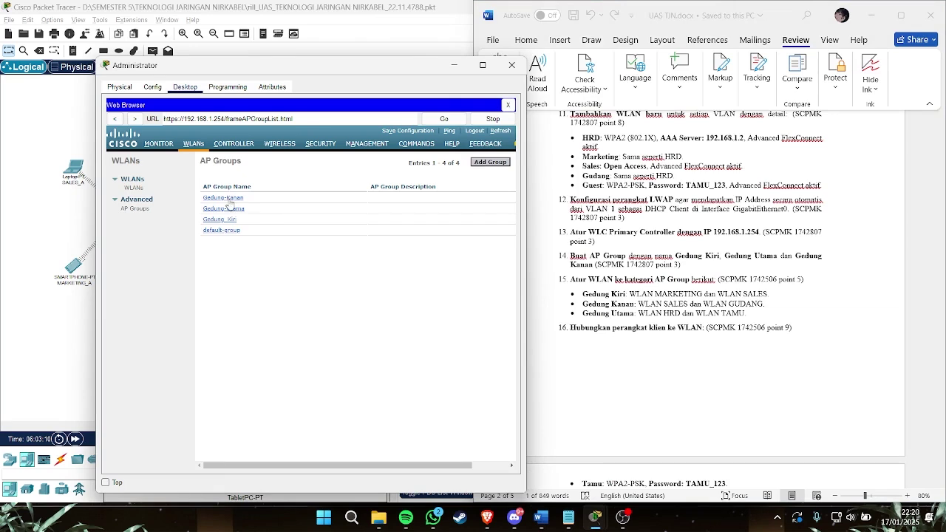
Step: Examine the Gedung-Kanan AP group's general settings, assigned WLANs and the SSIDs available to add, and return to the AP Groups list
left_click(226, 197)
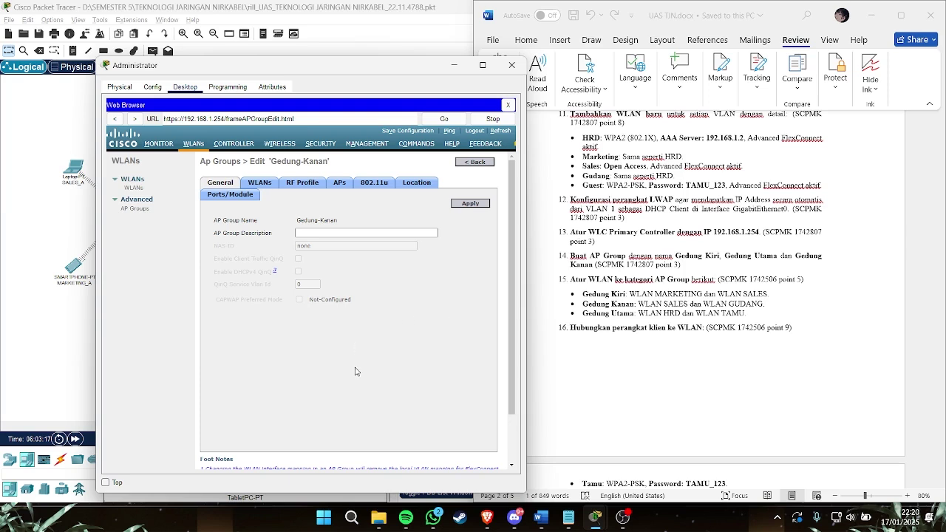
left_click(273, 187)
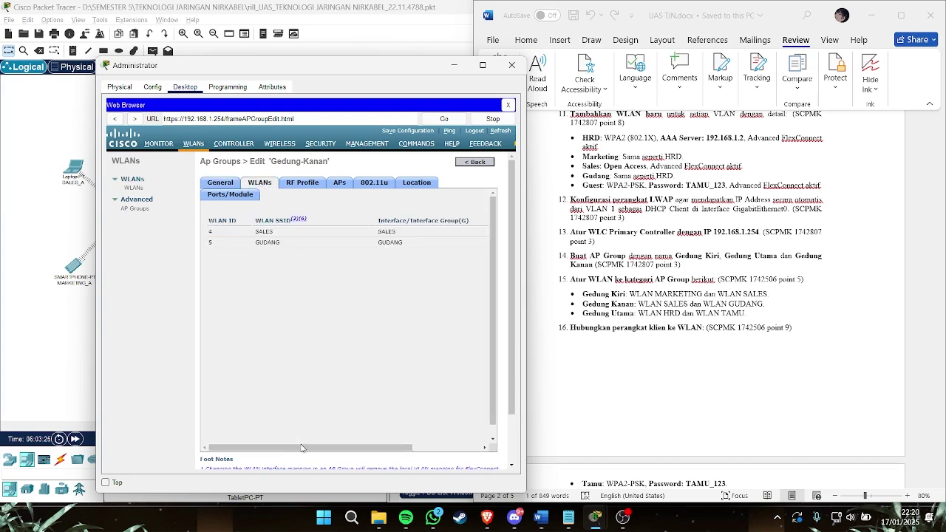
left_click_drag(300, 445, 429, 451)
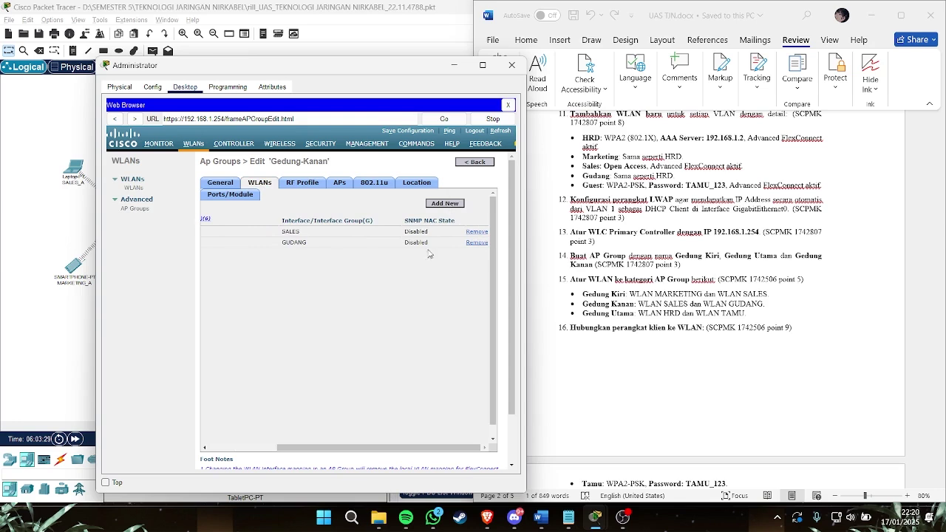
left_click_drag(385, 448, 298, 448)
left_click(309, 246)
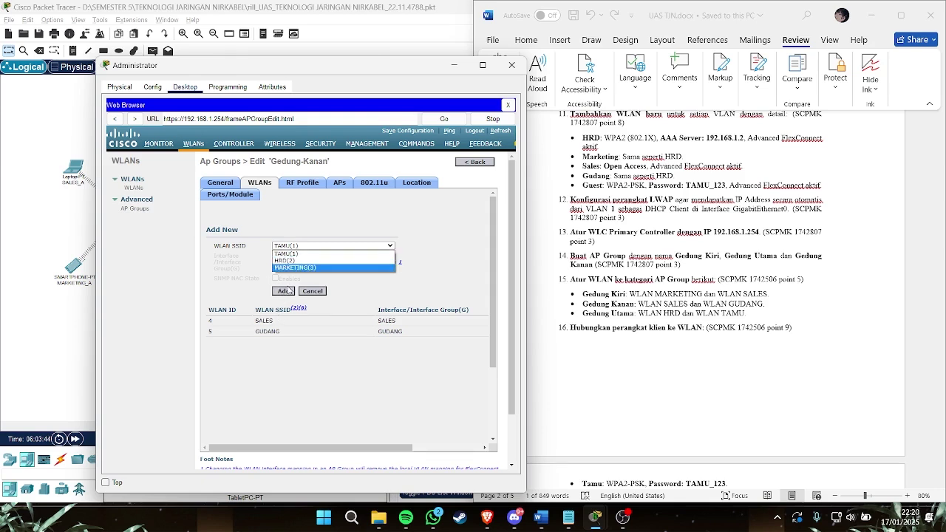
left_click(394, 288)
left_click_drag(318, 451, 325, 453)
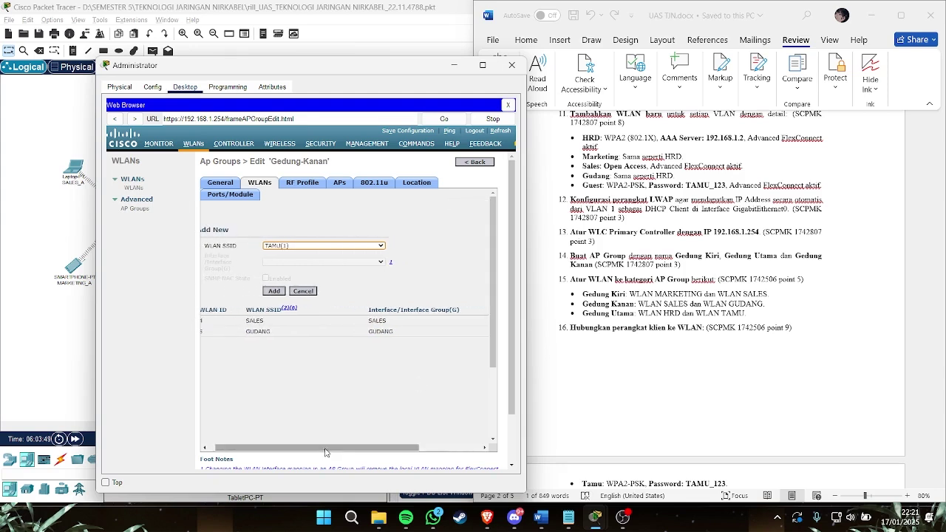
left_click(468, 164)
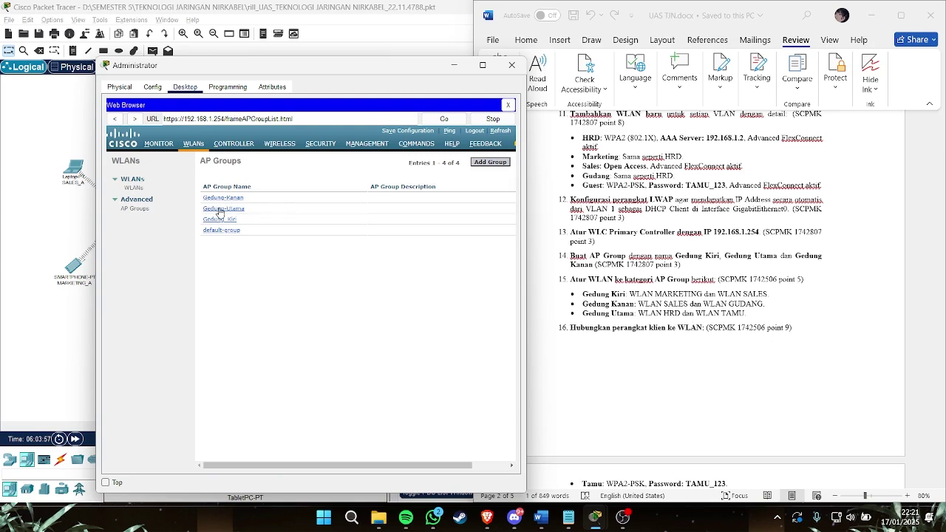
Step: Read the client-to-WLAN connection requirements under task 16 in the Word document
scroll(599, 312, "down", 3)
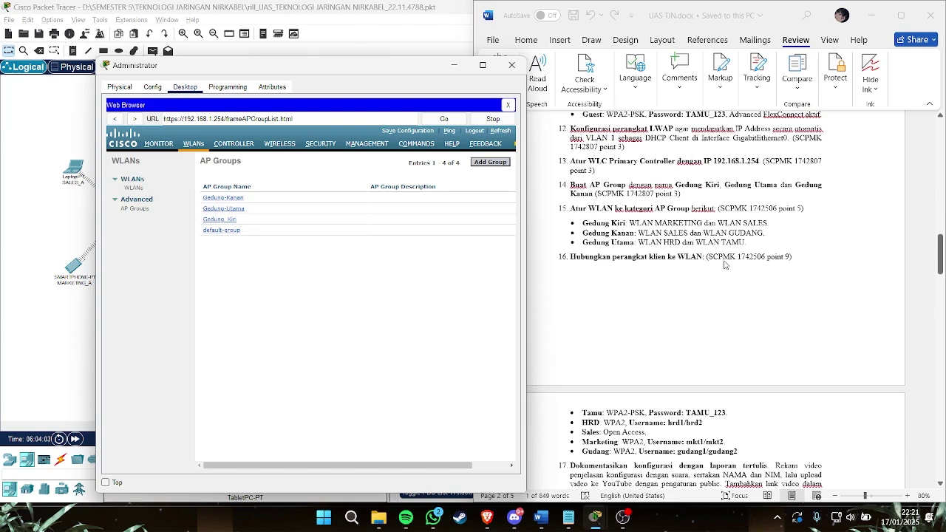
scroll(644, 345, "down", 3)
scroll(623, 329, "down", 1)
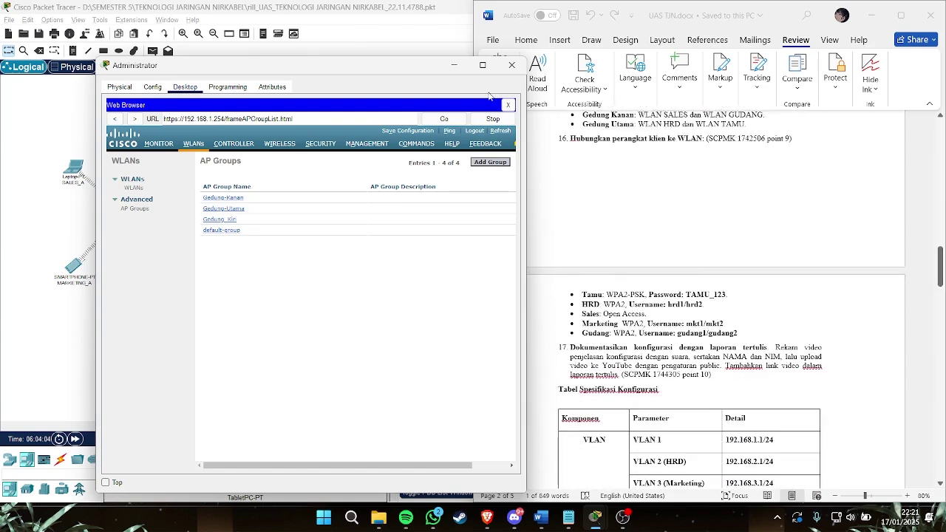
Step: Close the Administrator PC's window and open the Wireless0 interface settings of the MARKETING_A smartphone
left_click(512, 65)
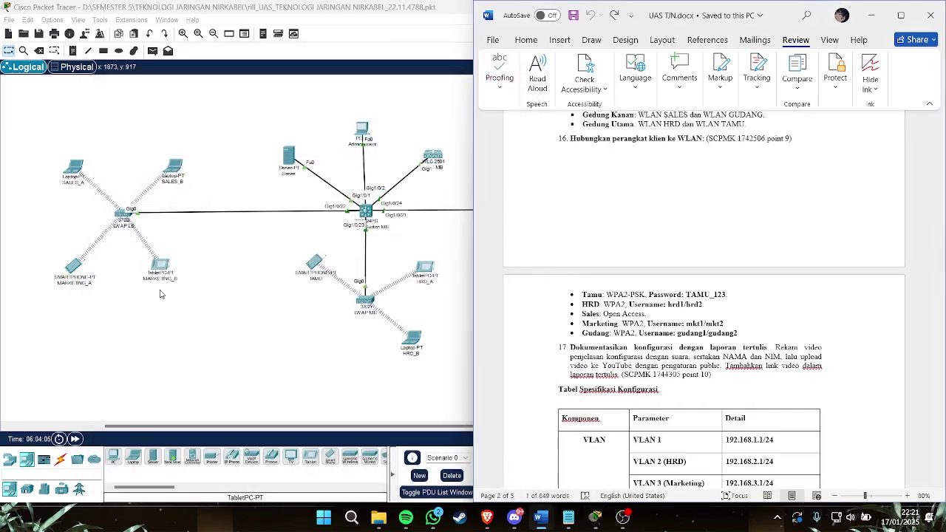
left_click(136, 434)
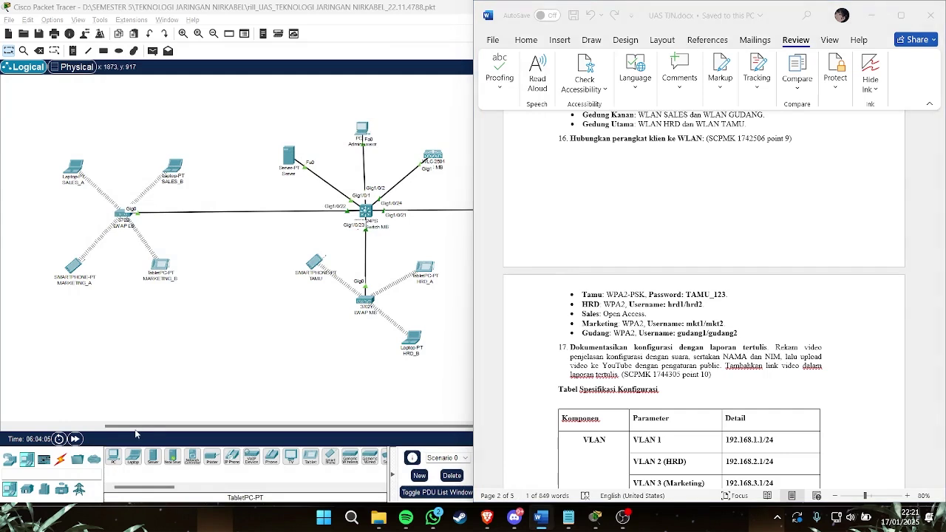
key("super+Up")
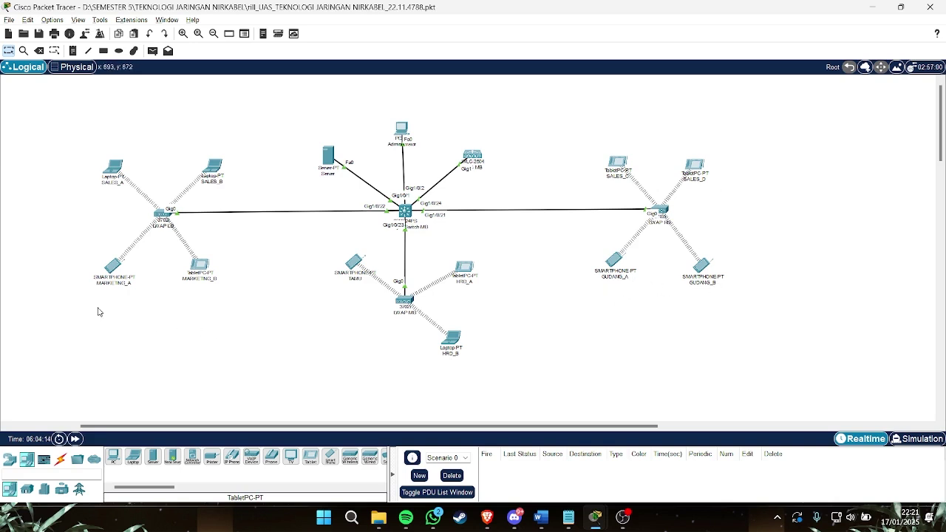
left_click(113, 270)
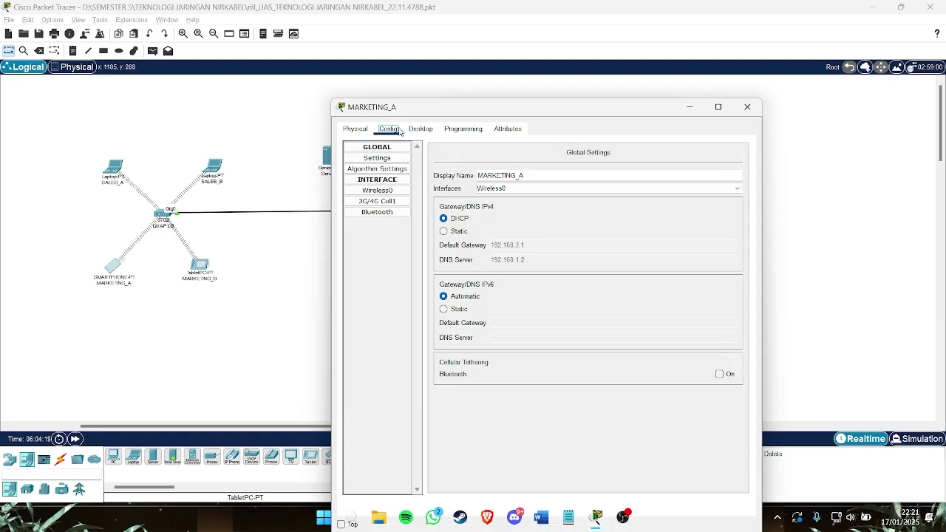
left_click(377, 191)
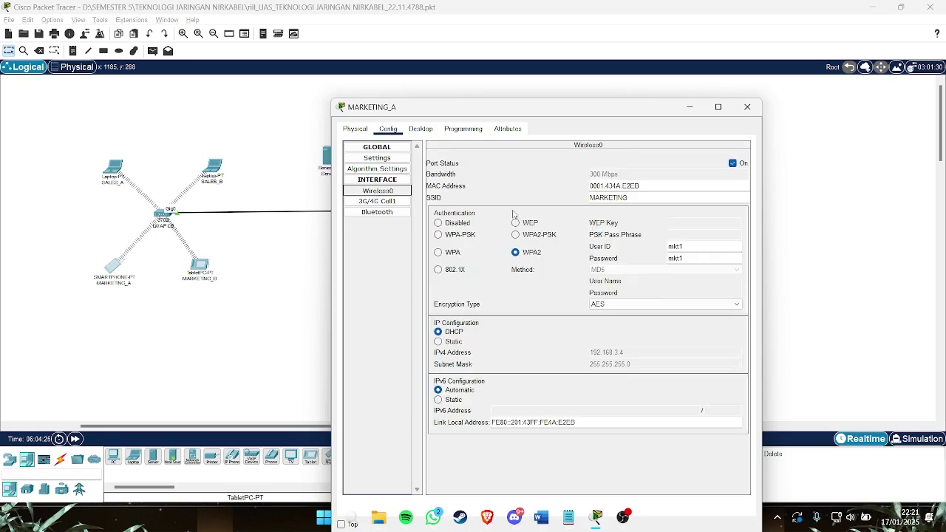
Step: Read the Marketing client requirement under task 16 in Word and place MARKETING_A's settings window beside the document
left_click(543, 521)
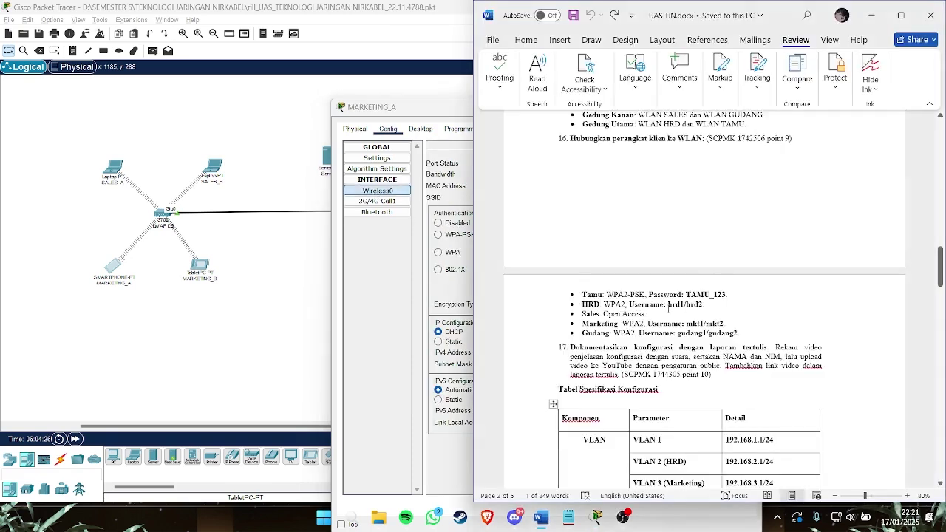
scroll(602, 272, "down", 2)
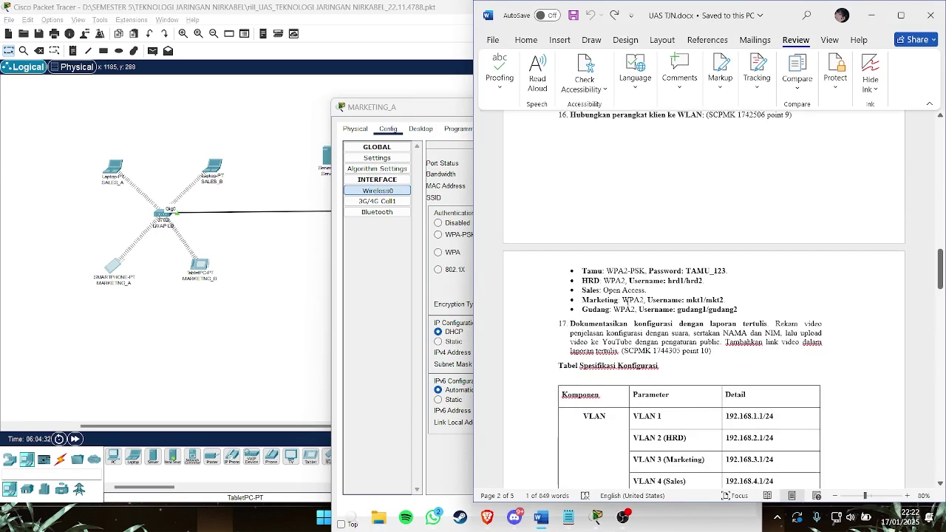
double_click(385, 106)
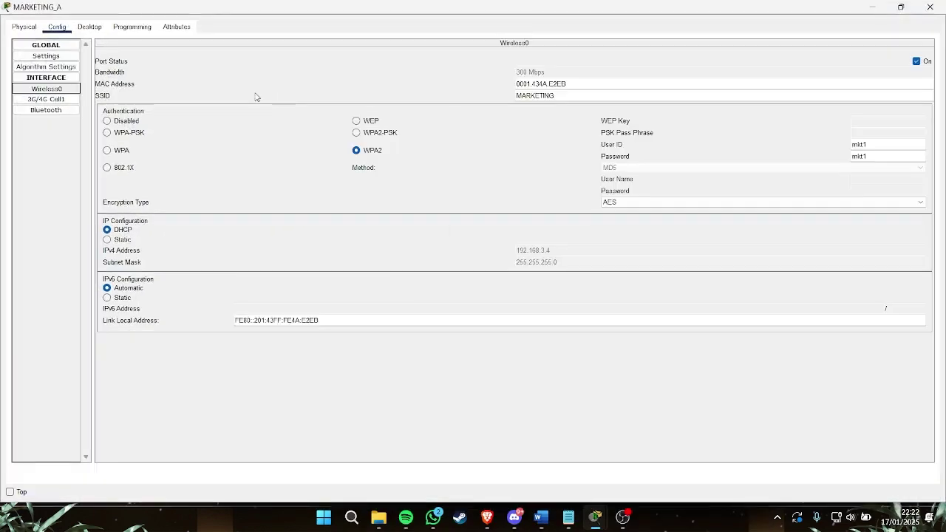
left_click(900, 7)
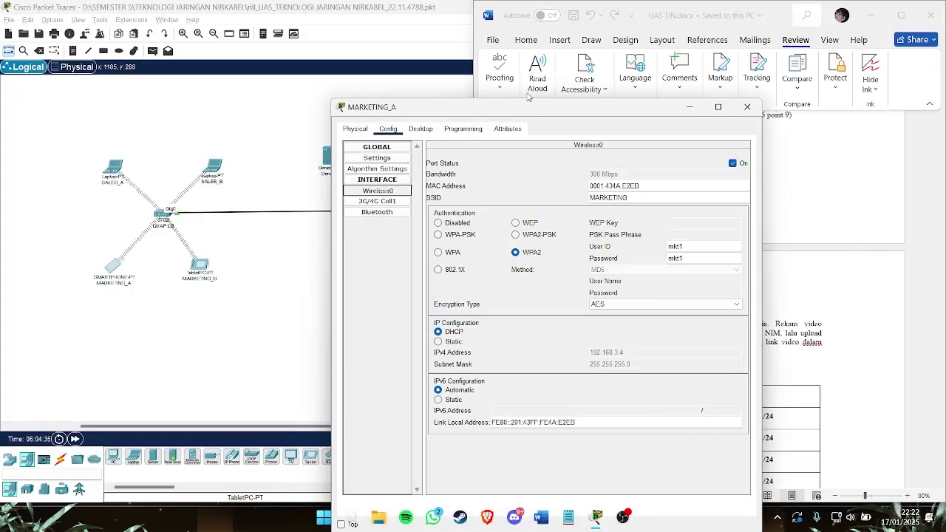
double_click(468, 108)
left_click(900, 6)
left_click_drag(504, 112, 224, 47)
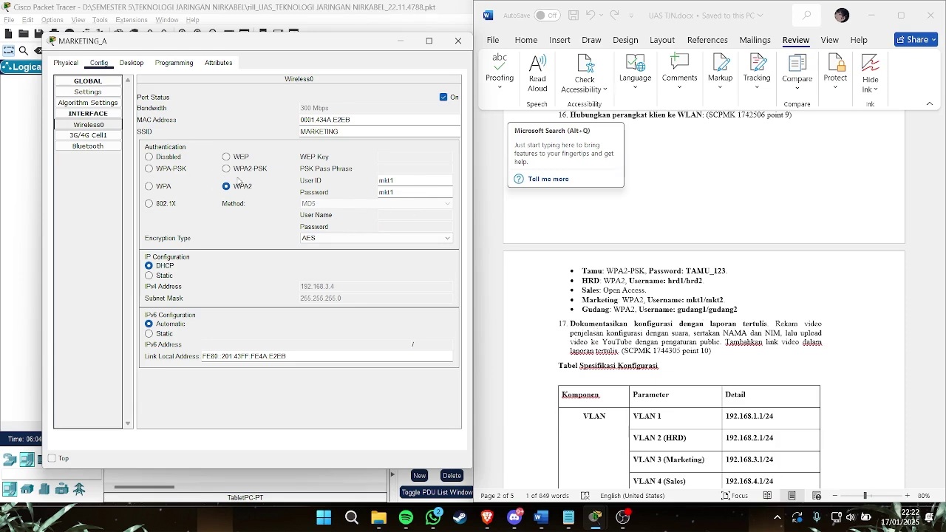
Step: Check the SSID in MARKETING_A's Wireless0 settings against the Word requirement and minimize the device window
left_click(344, 131)
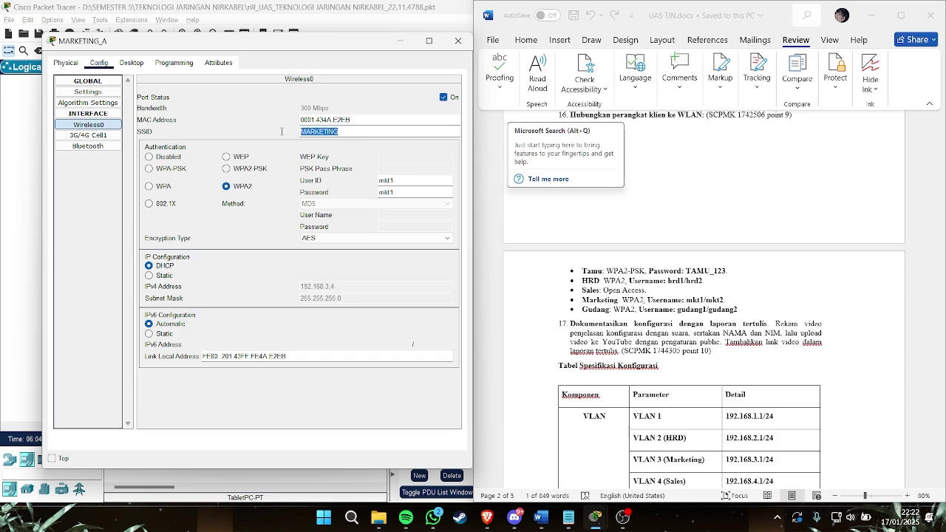
left_click_drag(364, 130, 297, 133)
left_click(349, 133)
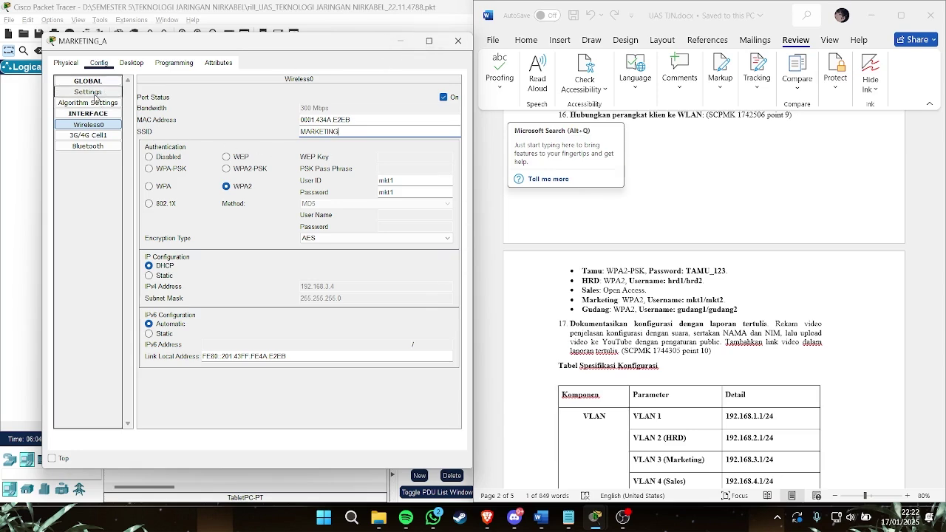
left_click(398, 41)
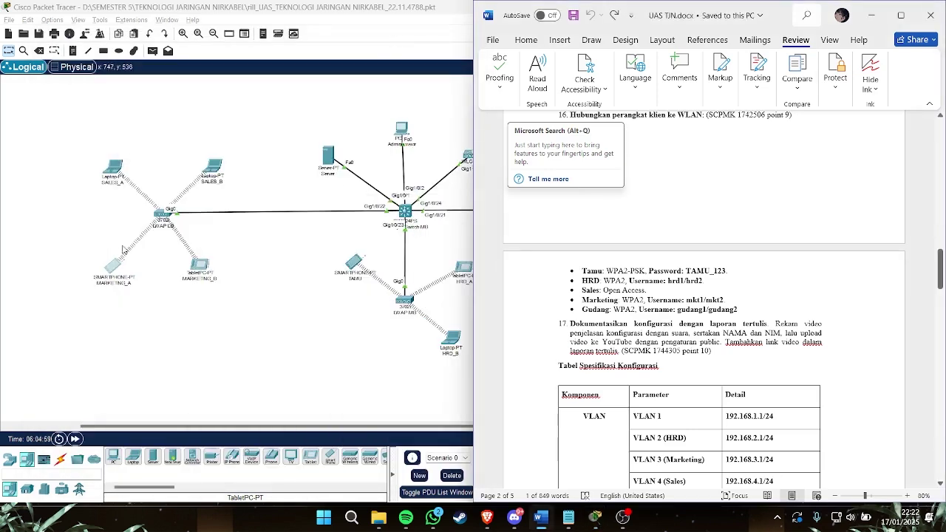
Step: Examine the SALES_B laptop's physical wireless module and its Wireless0 interface settings in Packet Tracer, and close the device window
left_click(256, 400)
scroll(332, 333, "right", 3)
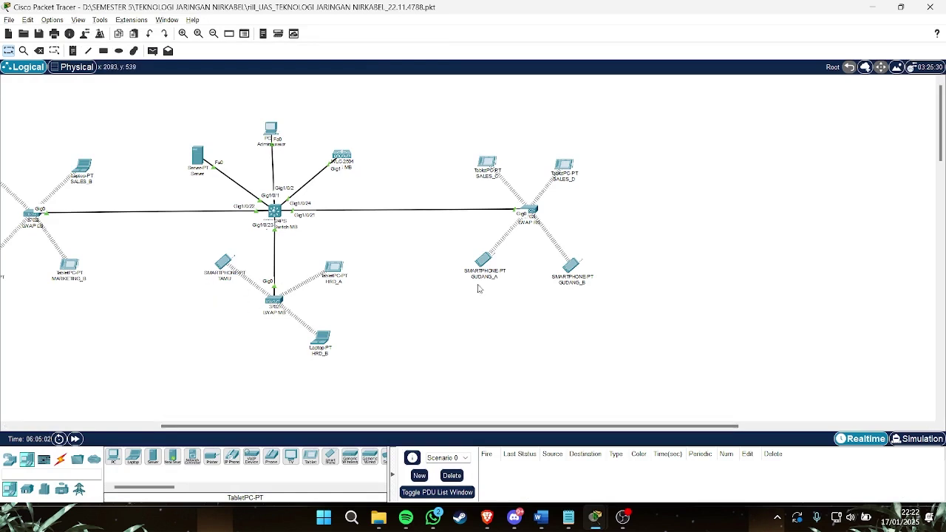
left_click_drag(216, 427, 179, 427)
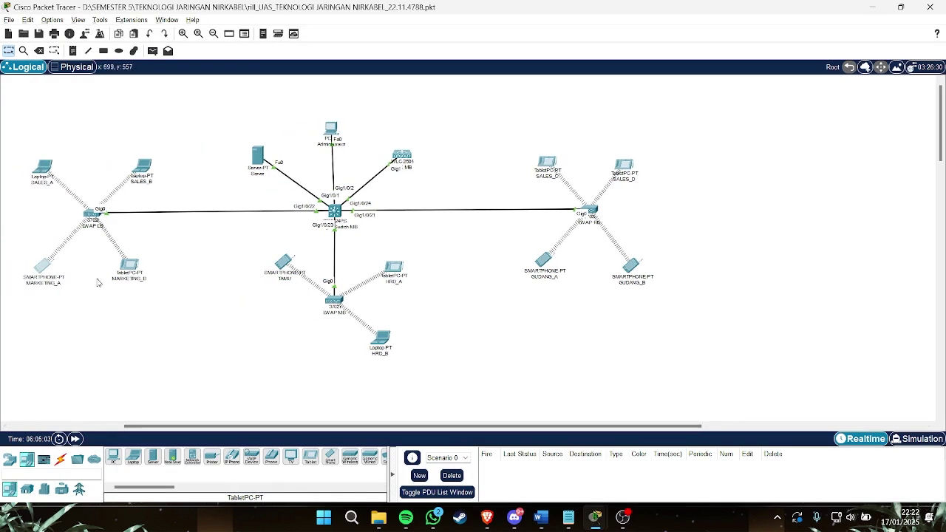
left_click(142, 169)
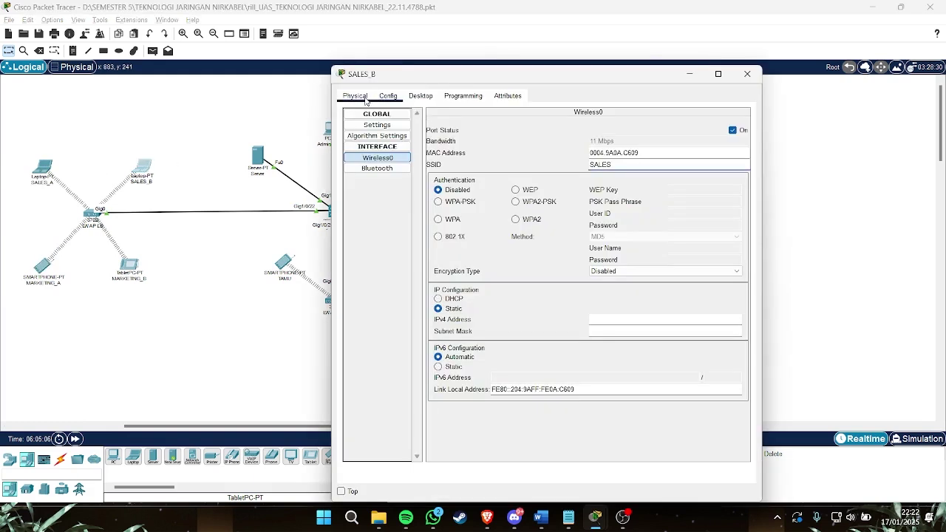
left_click(362, 100)
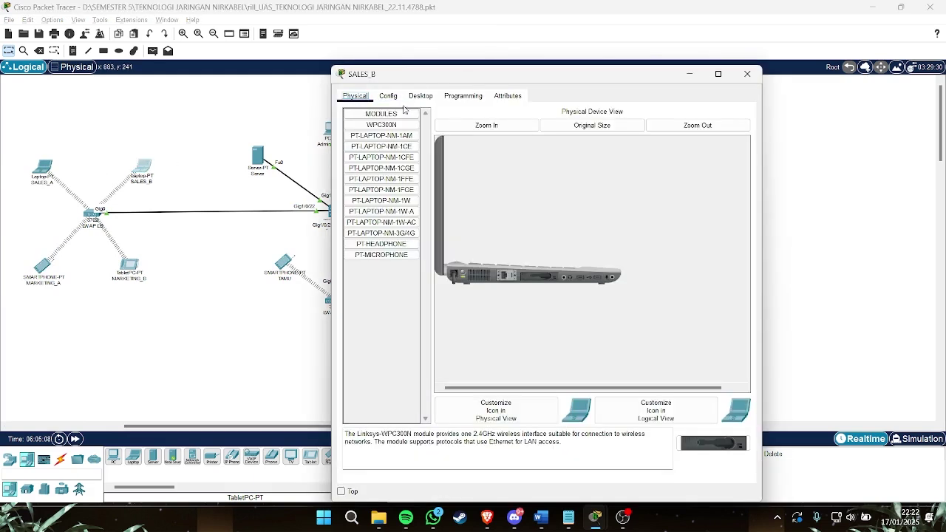
left_click(387, 98)
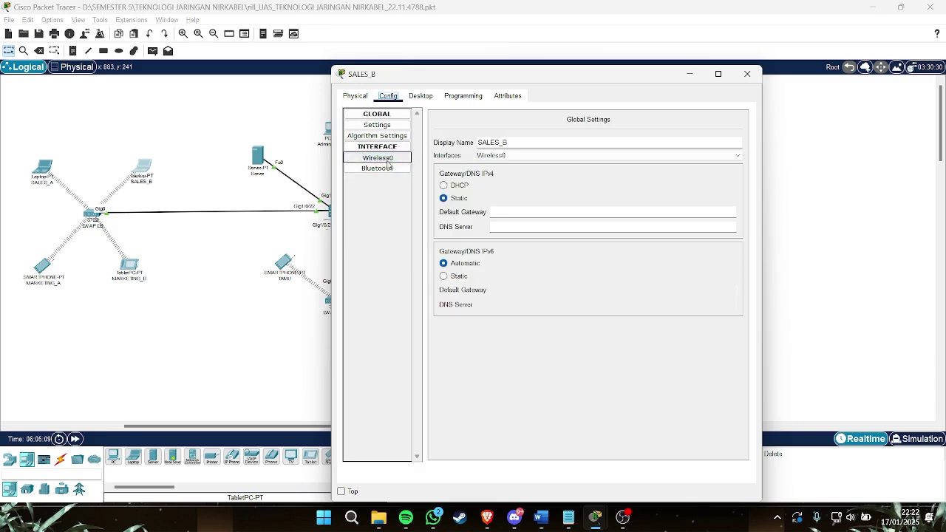
left_click(356, 96)
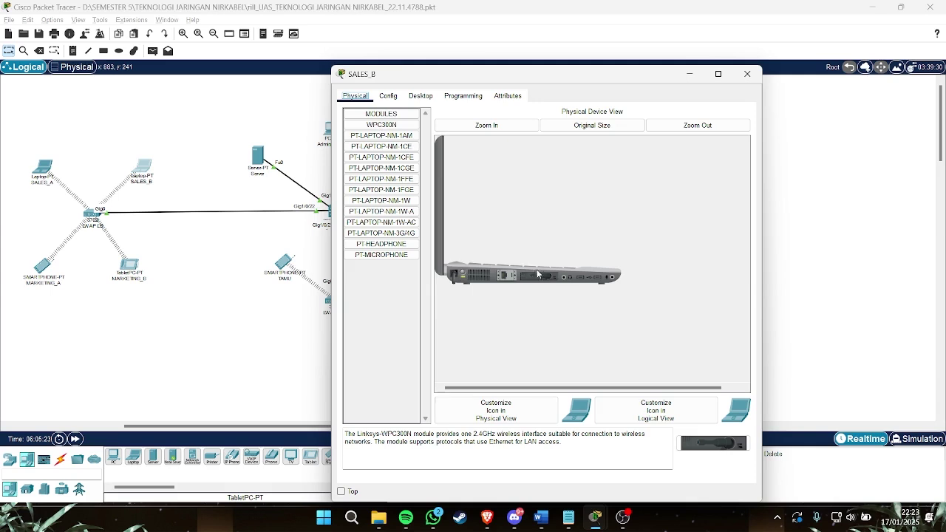
left_click(388, 96)
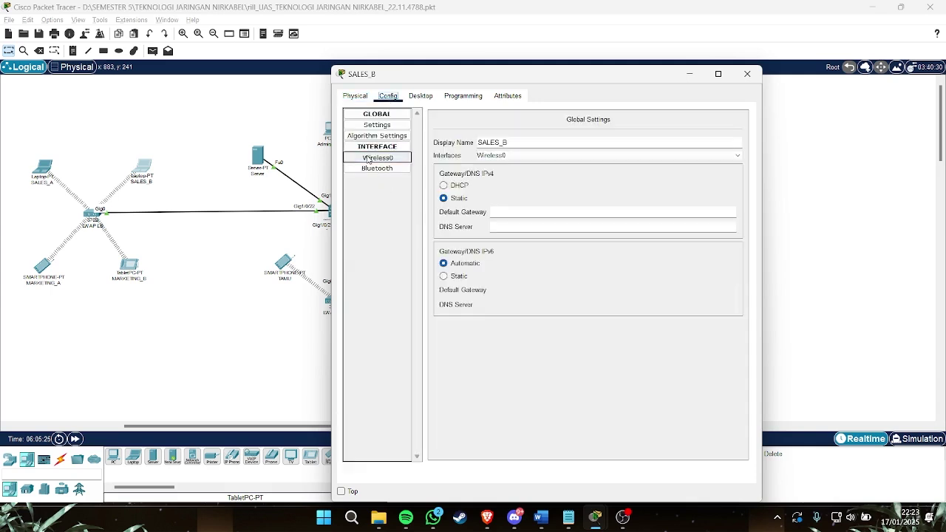
left_click(380, 159)
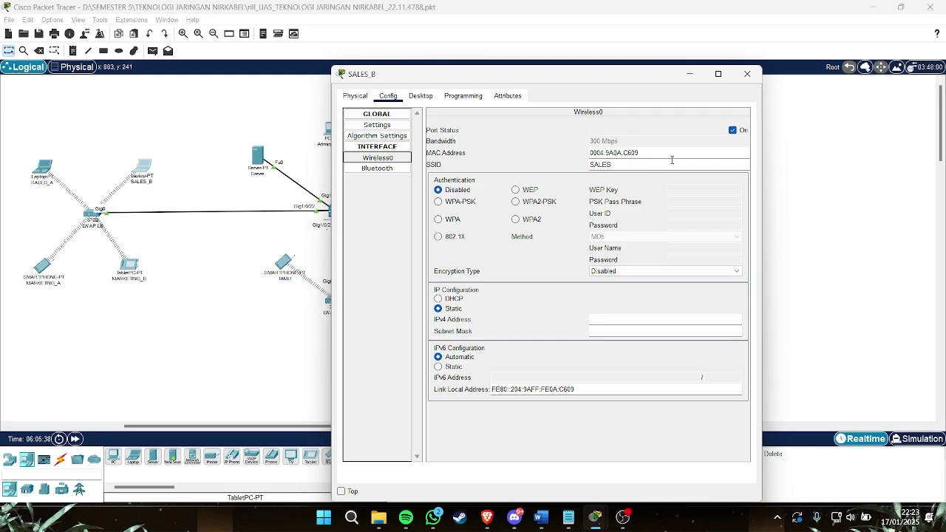
left_click(747, 74)
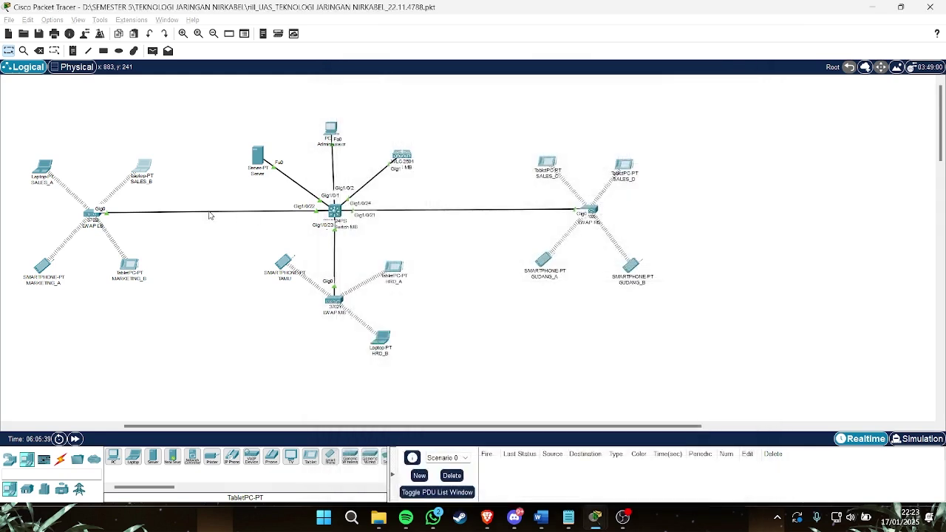
Step: Examine the TAMU smartphone's Wireless0 settings and compare them with the Tamu requirement in Word, continuing to the configuration specification table
left_click(283, 265)
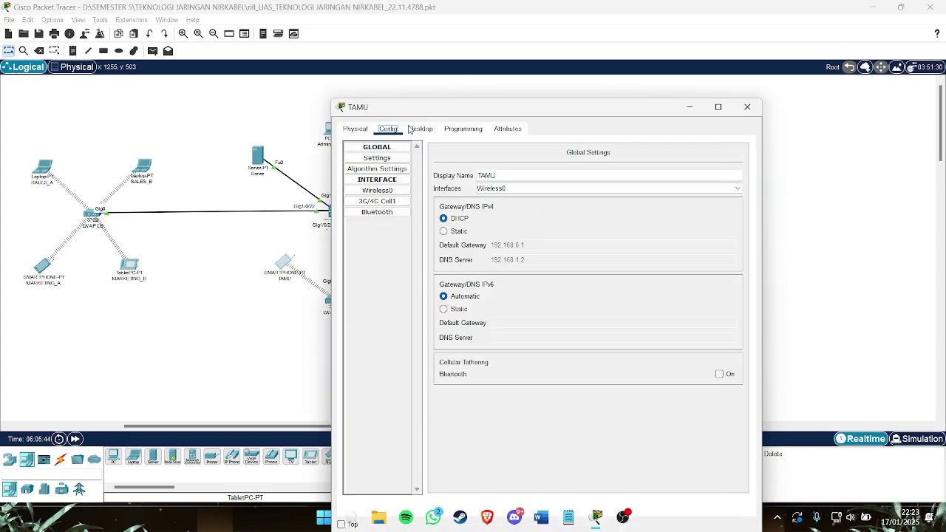
left_click(377, 190)
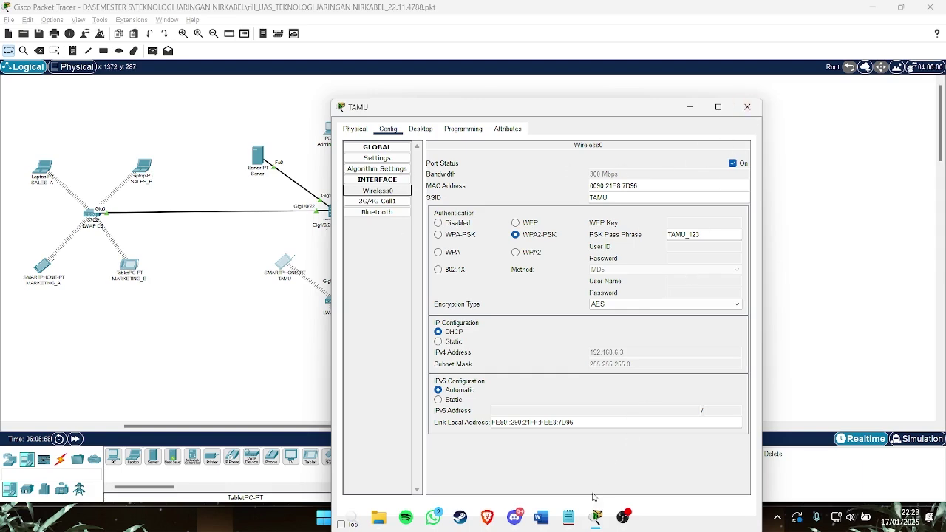
left_click(541, 515)
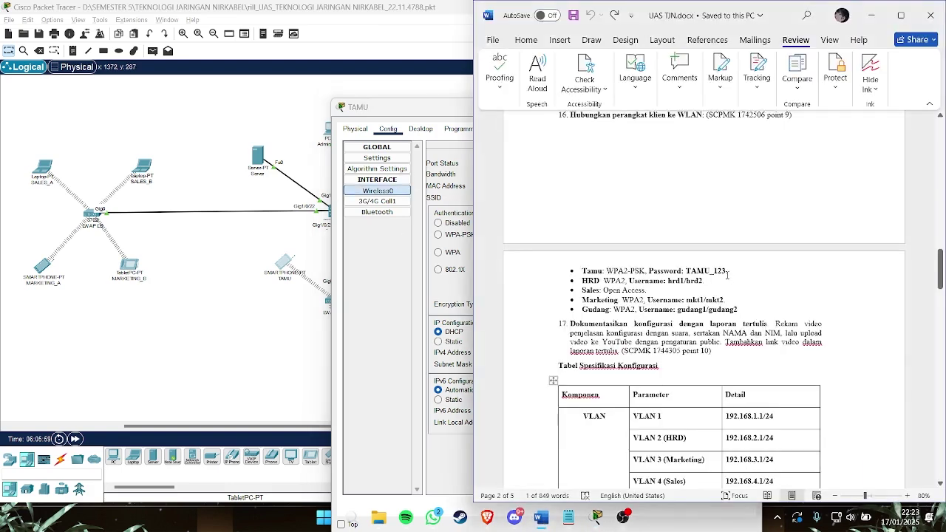
scroll(659, 382, "down", 6)
scroll(727, 275, "down", 1)
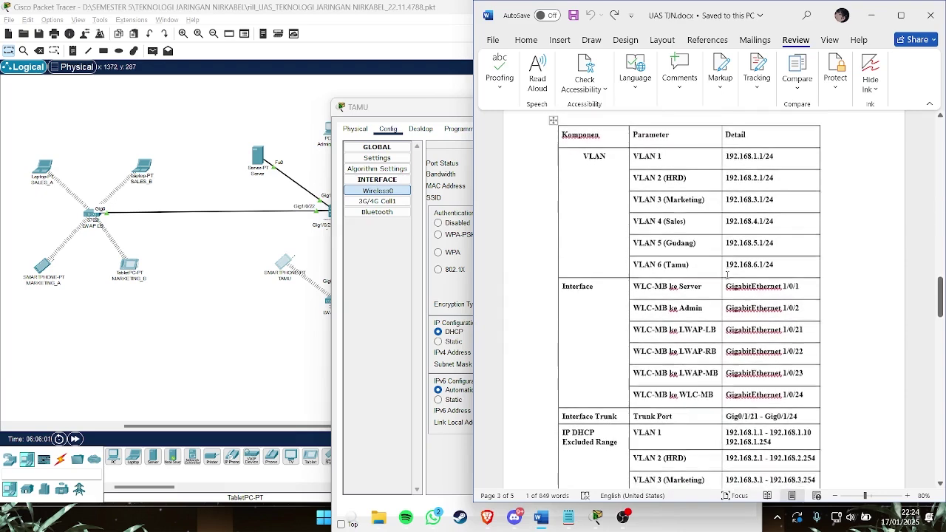